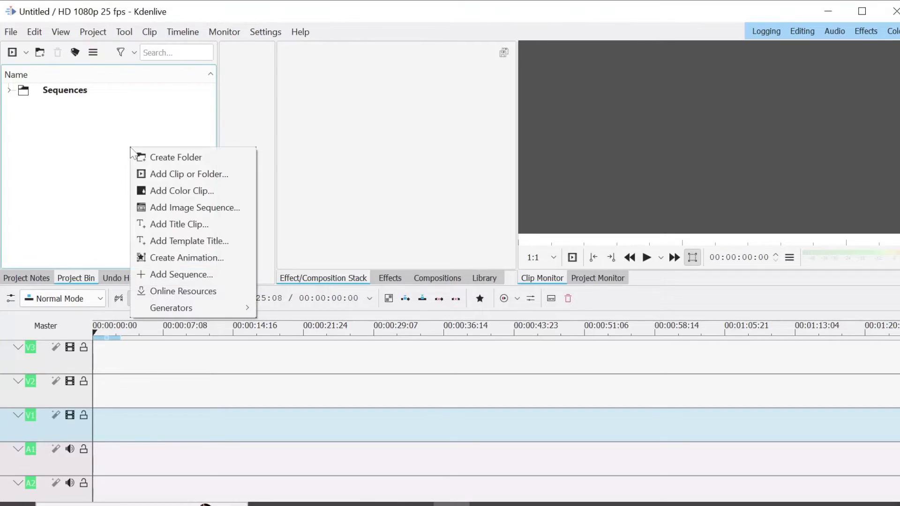
# Import the 8 Saved Pictures JPGs as one Image Sequence clip at 3 seconds per image.
pyautogui.click(194, 208)
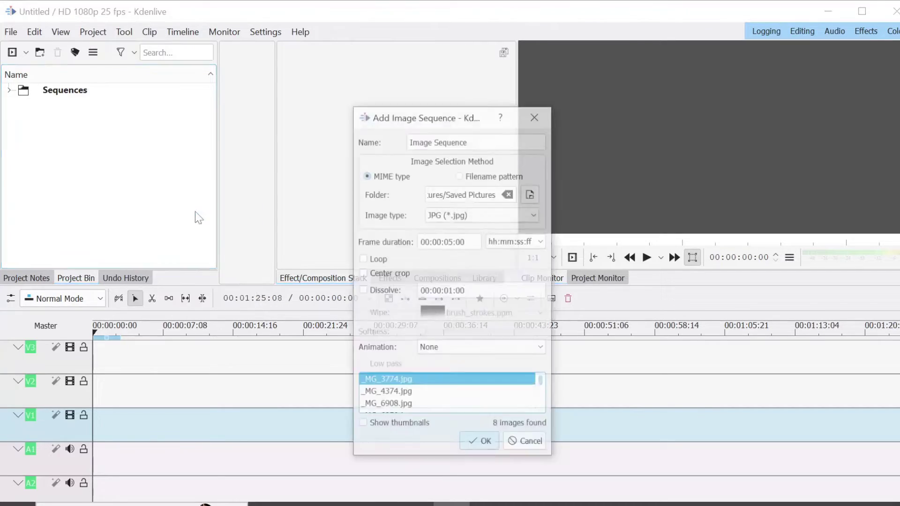
pyautogui.click(531, 194)
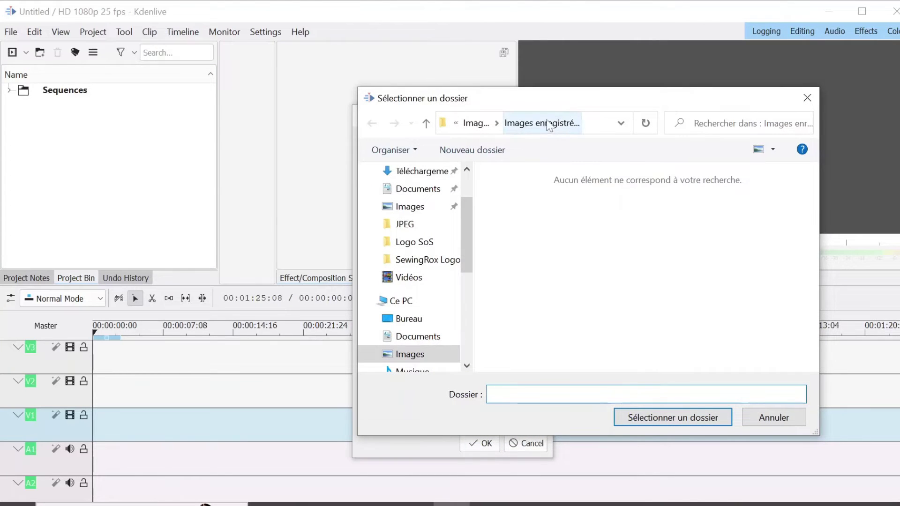
pyautogui.click(657, 417)
pyautogui.scroll(-3, 468, 396)
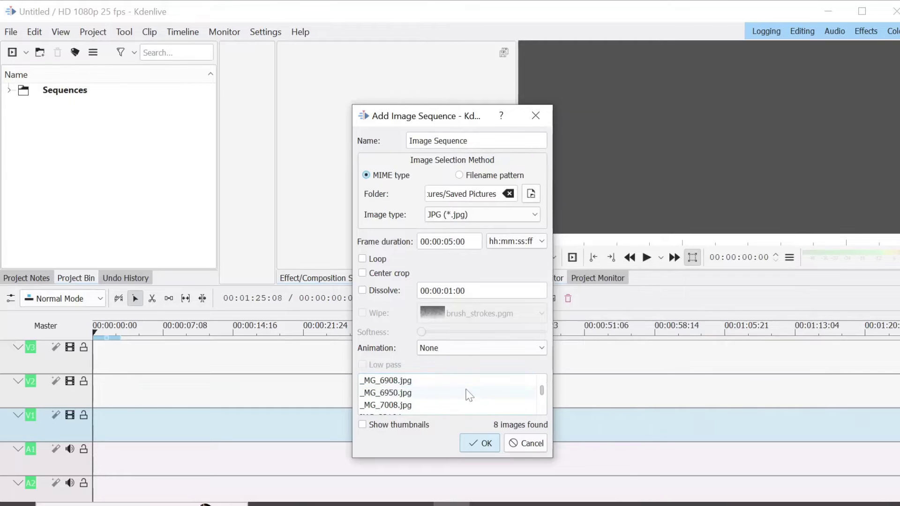
pyautogui.scroll(3, 469, 395)
pyautogui.scroll(-3, 469, 395)
pyautogui.scroll(3, 469, 395)
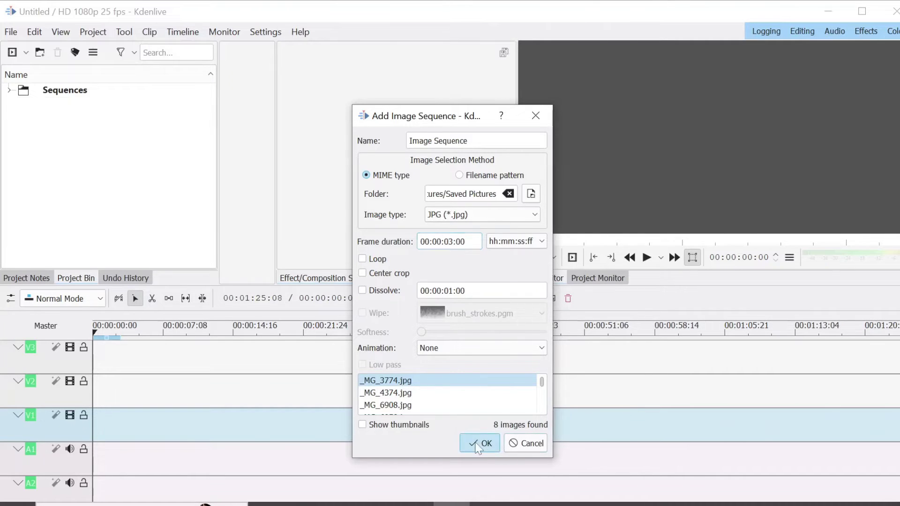
pyautogui.click(483, 444)
pyautogui.rightClick(137, 111)
pyautogui.click(204, 220)
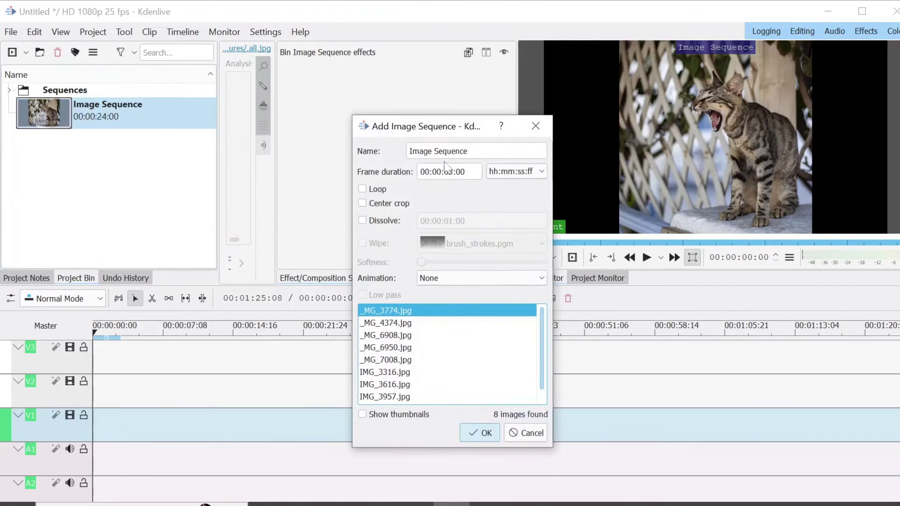
pyautogui.click(527, 434)
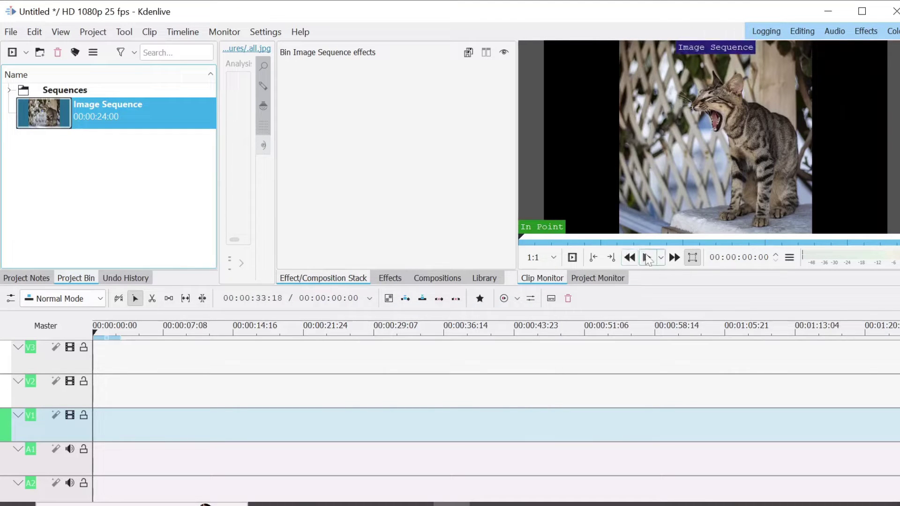
pyautogui.click(538, 242)
pyautogui.moveTo(545, 242); pyautogui.dragTo(885, 240)
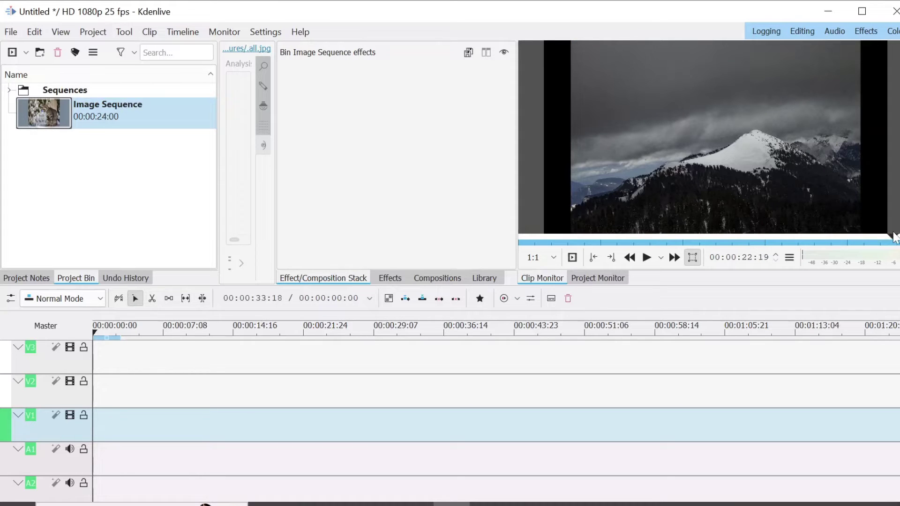
pyautogui.moveTo(856, 238); pyautogui.dragTo(521, 238)
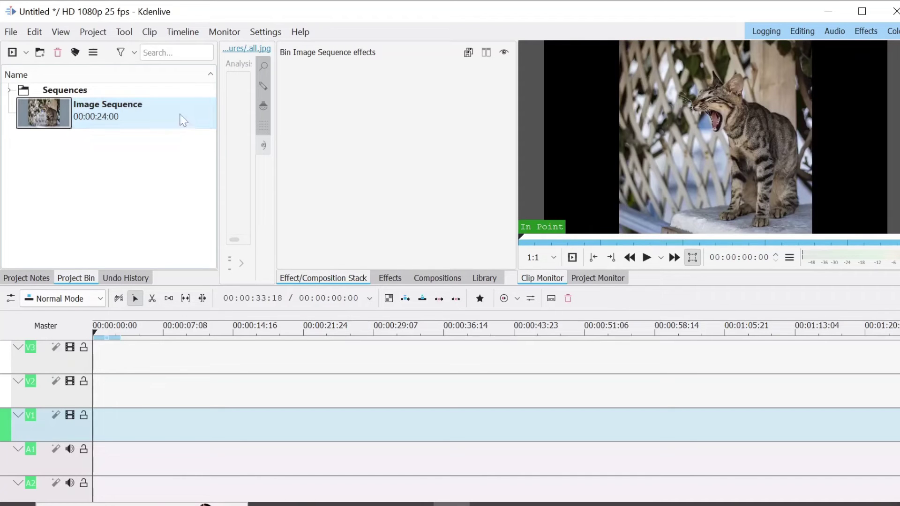
# Place the Image Sequence clip at 0:00 on track V3 and select it.
pyautogui.moveTo(80, 116); pyautogui.dragTo(97, 358)
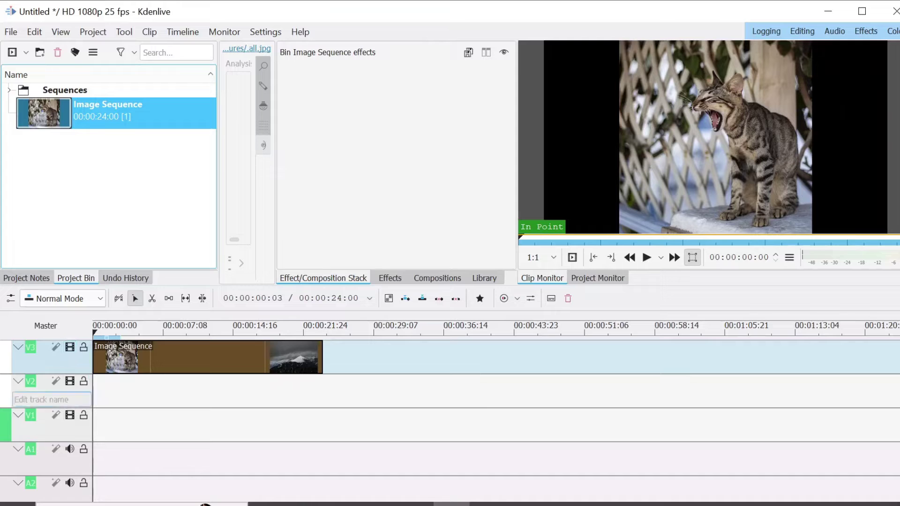
pyautogui.click(155, 389)
pyautogui.click(130, 384)
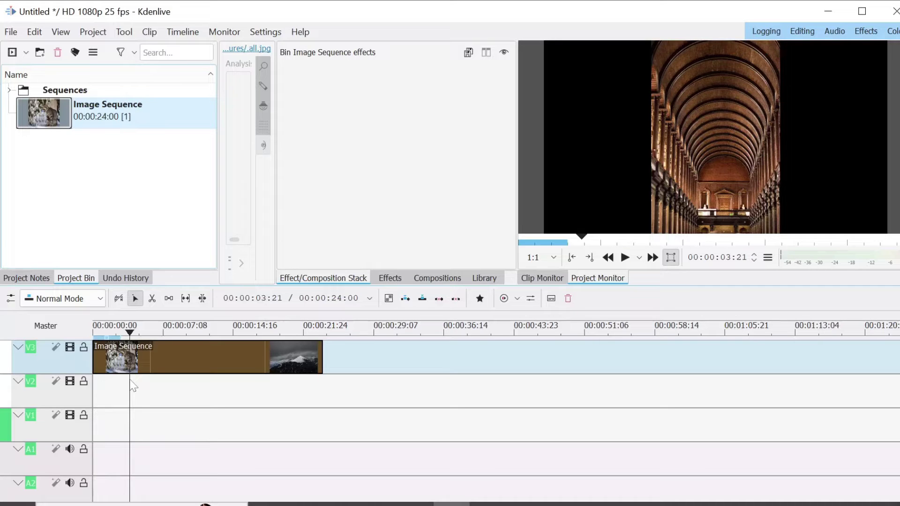
pyautogui.click(191, 357)
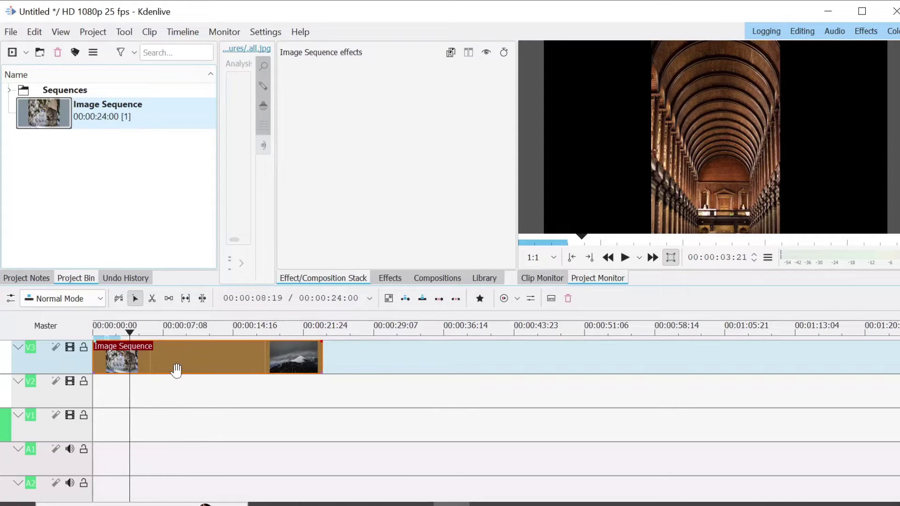
# Add copies of the clip on V2 and V1, and hide V2 from the preview.
pyautogui.moveTo(68, 117); pyautogui.dragTo(68, 395)
pyautogui.moveTo(59, 116); pyautogui.dragTo(144, 464)
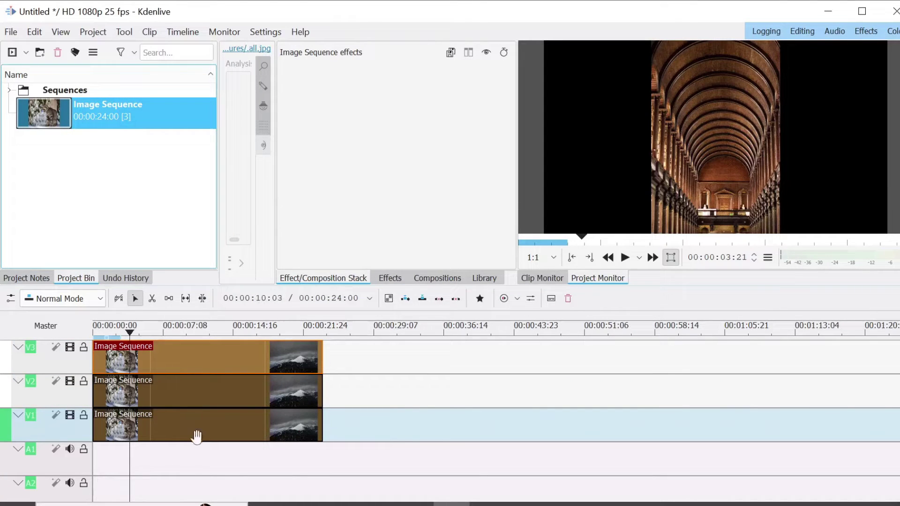
pyautogui.click(70, 381)
# Hide track V1 and apply the Transform effect to the V3 clip.
pyautogui.click(70, 416)
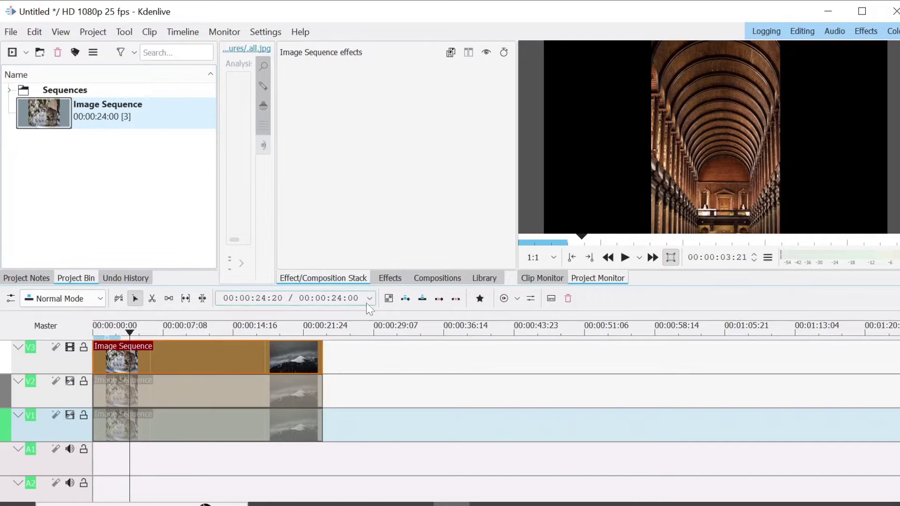
pyautogui.click(390, 278)
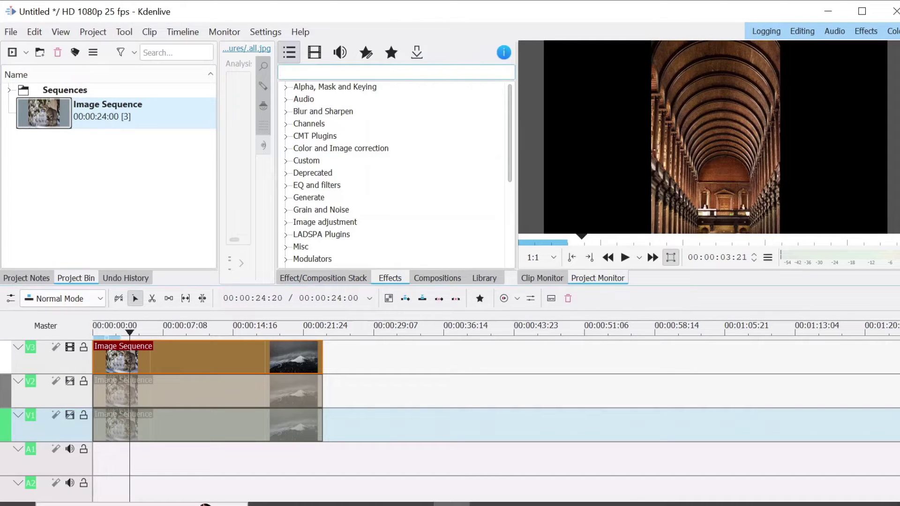
pyautogui.write('trn')
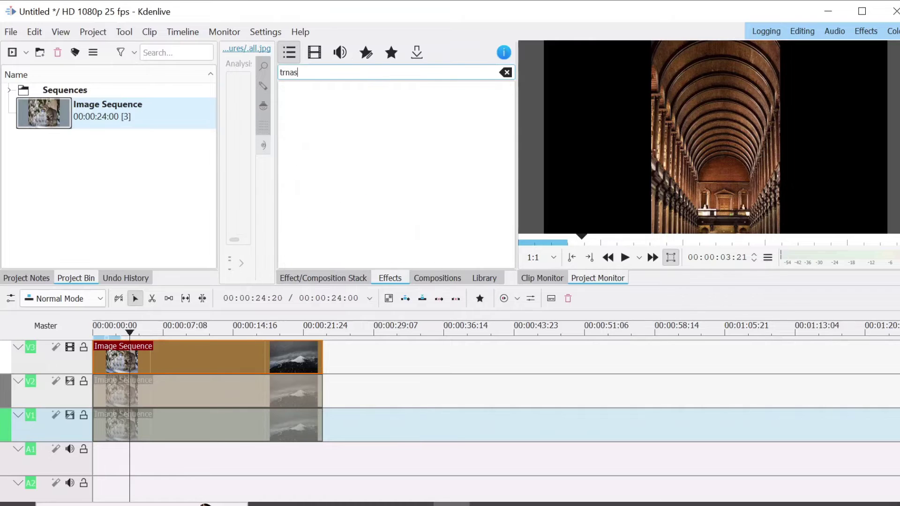
pyautogui.write('as')
pyautogui.press('BackSpace')
pyautogui.press('BackSpace')
pyautogui.press('BackSpace')
pyautogui.write('ans')
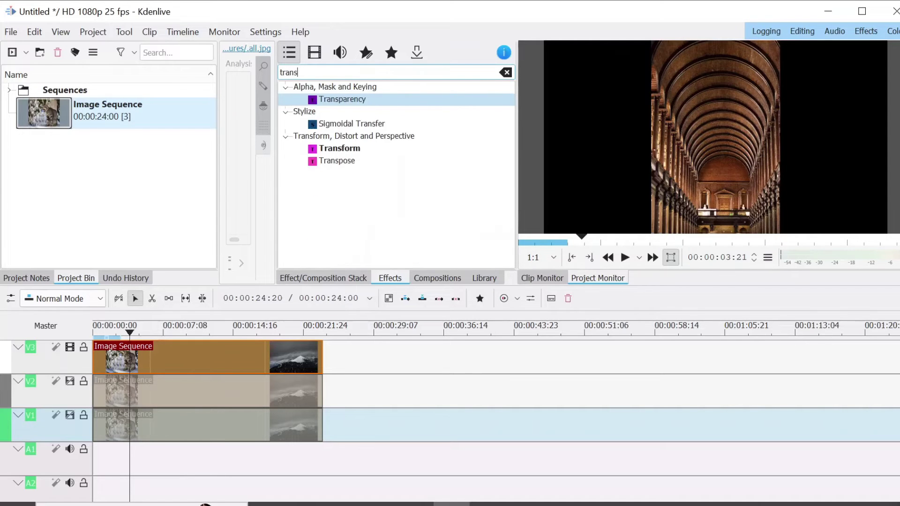
pyautogui.moveTo(340, 148); pyautogui.dragTo(277, 362)
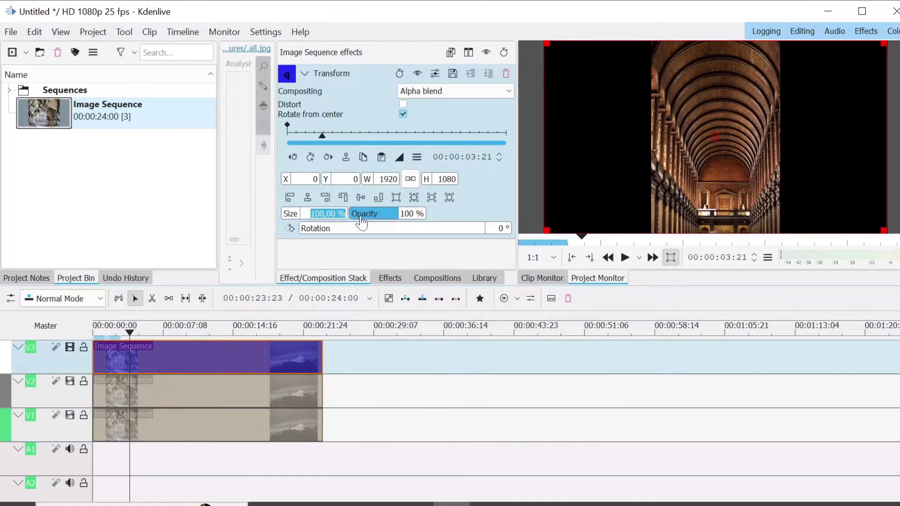
# Set the V3 Transform size to 80% and scrub to the bird-house photo.
pyautogui.write('80')
pyautogui.press('Return')
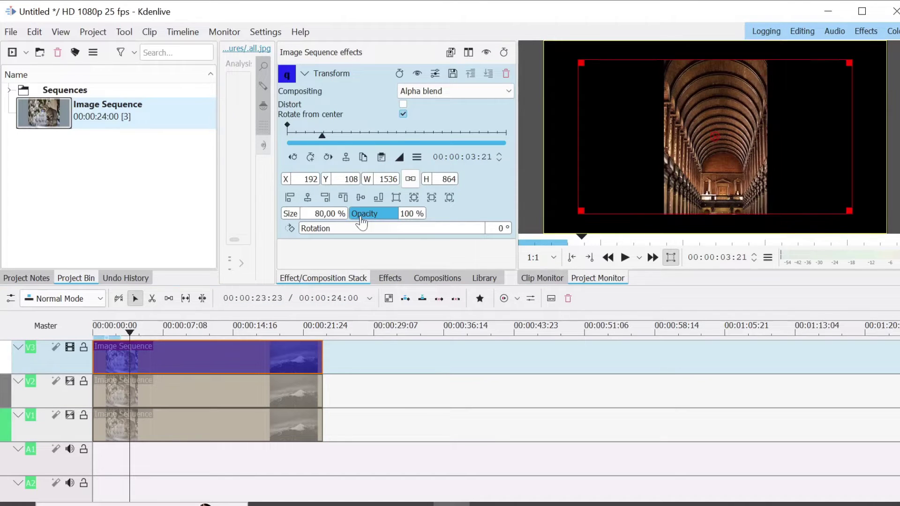
pyautogui.click(145, 451)
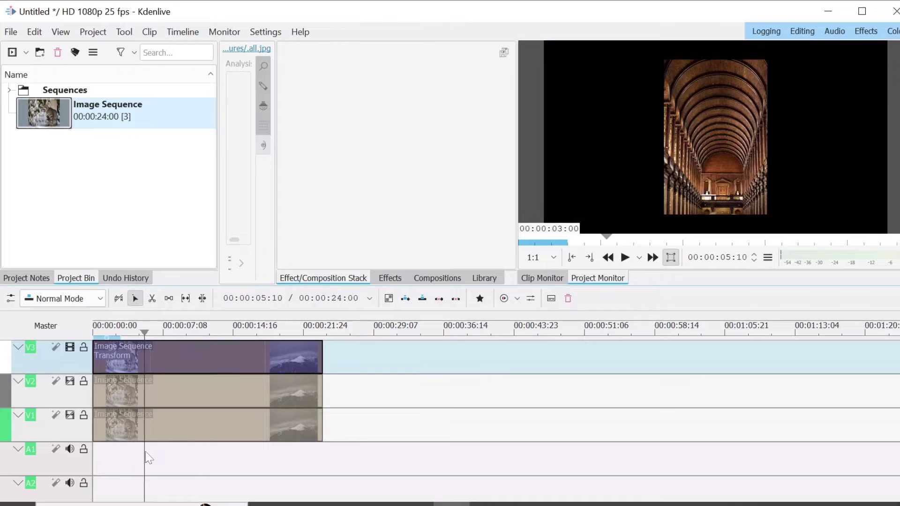
pyautogui.moveTo(146, 451); pyautogui.dragTo(165, 455)
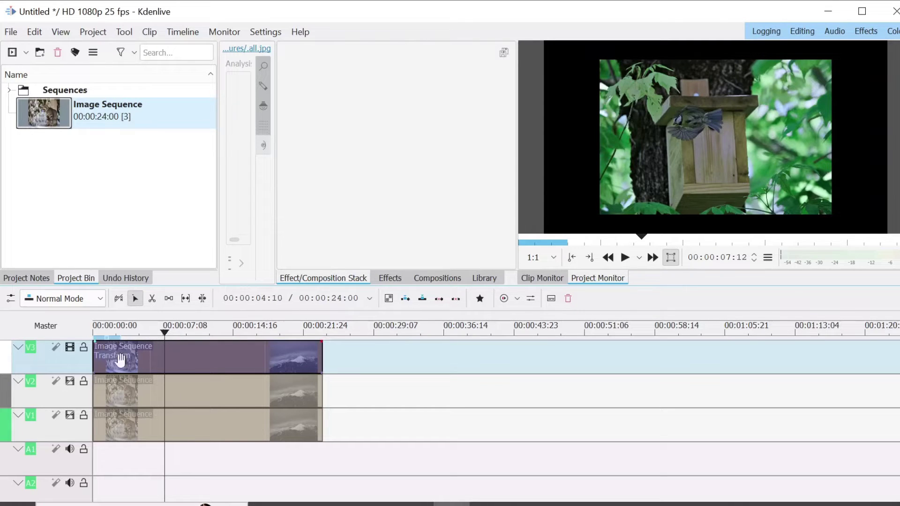
# Show track V2 again and add a Transform effect to the V2 clip.
pyautogui.click(70, 381)
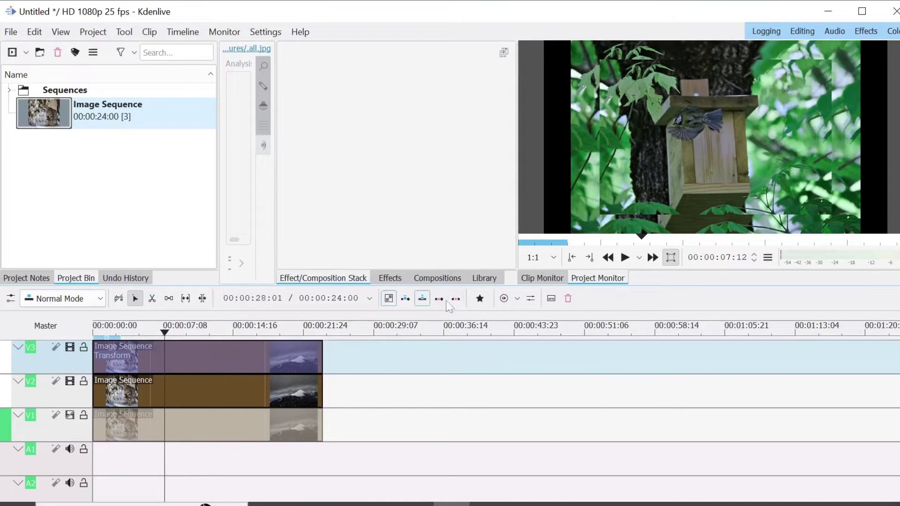
pyautogui.click(480, 299)
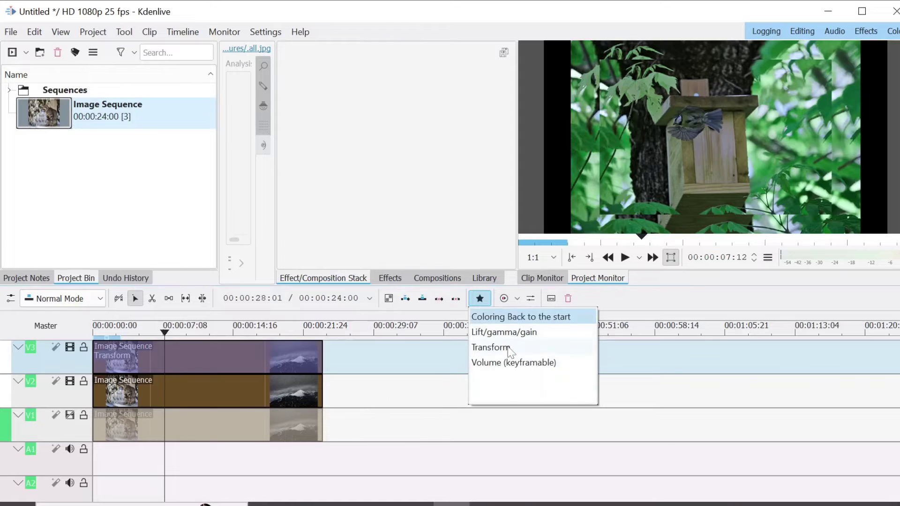
pyautogui.moveTo(510, 351); pyautogui.dragTo(251, 390)
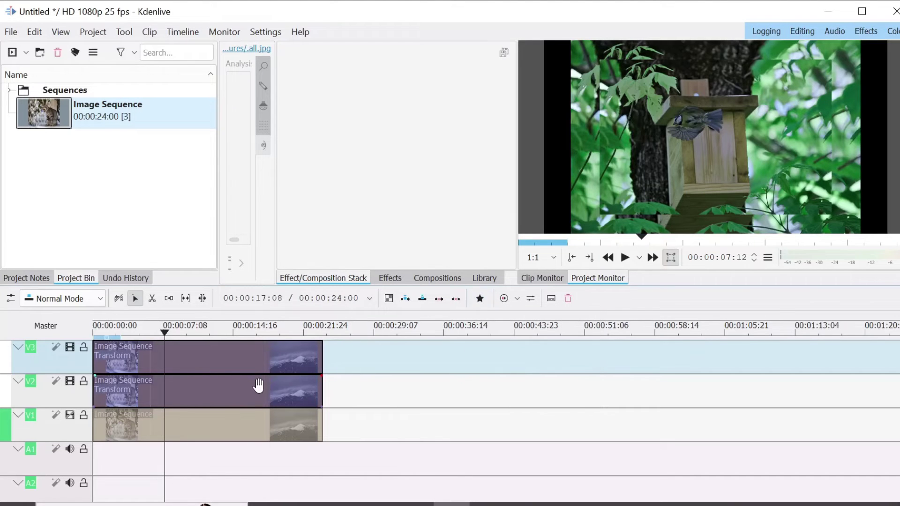
pyautogui.click(259, 385)
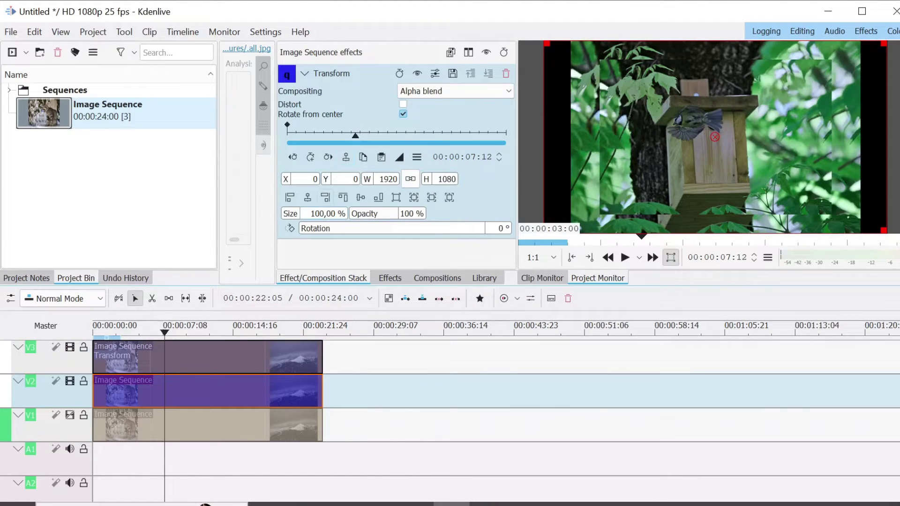
# Set the V2 Transform size to 85% and clear the effects search text.
pyautogui.click(328, 213)
pyautogui.write('85')
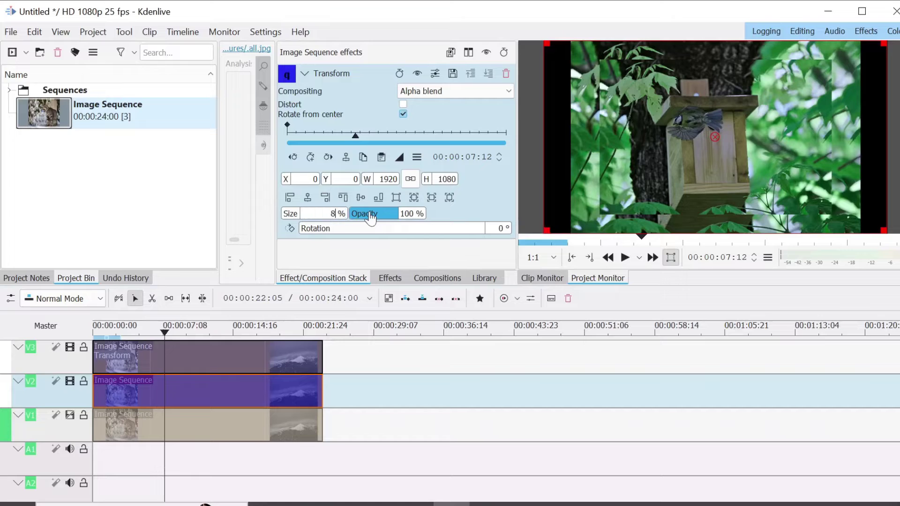
pyautogui.press('Return')
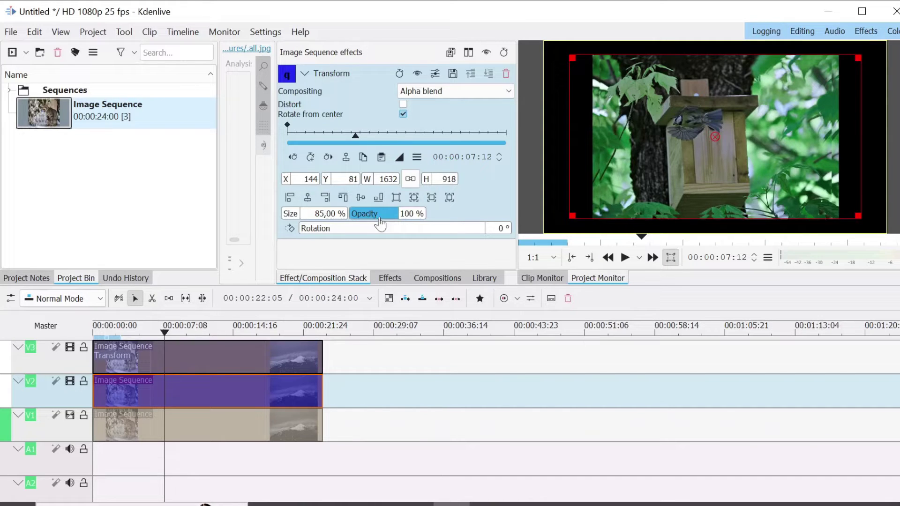
pyautogui.click(390, 278)
pyautogui.doubleClick(289, 73)
# Add a Brightness effect to the V2 clip set to 1000 for a white border.
pyautogui.write('br')
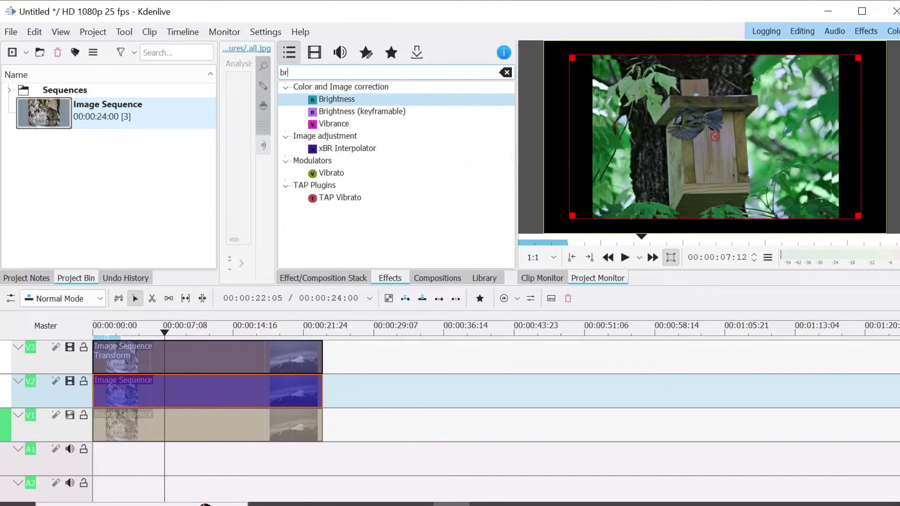
pyautogui.write('ight')
pyautogui.moveTo(337, 99); pyautogui.dragTo(239, 389)
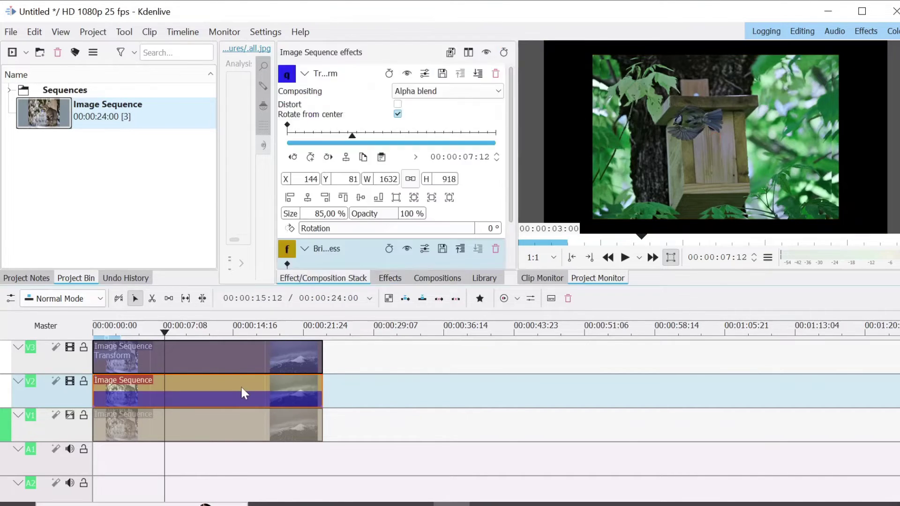
pyautogui.click(305, 74)
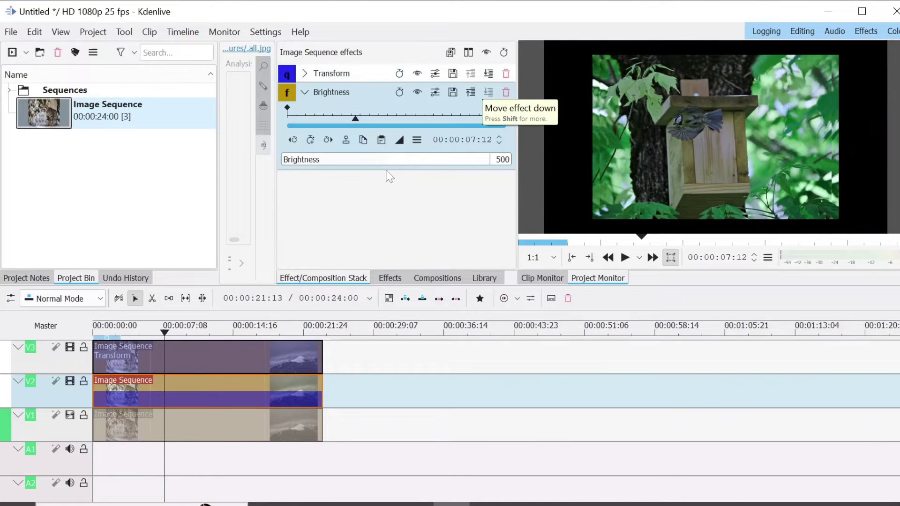
pyautogui.moveTo(391, 161); pyautogui.dragTo(516, 163)
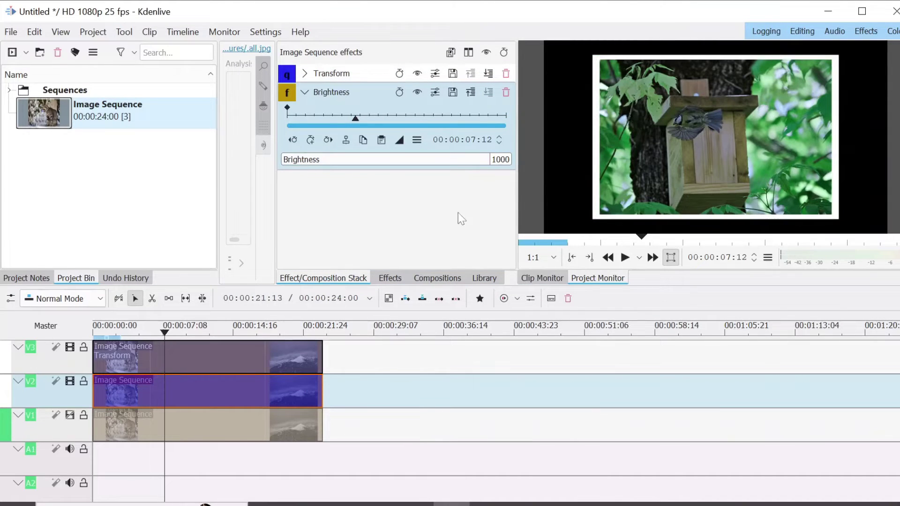
# Add Colorize to the V2 clip with hue 208, higher saturation and lightness 69.
pyautogui.click(390, 277)
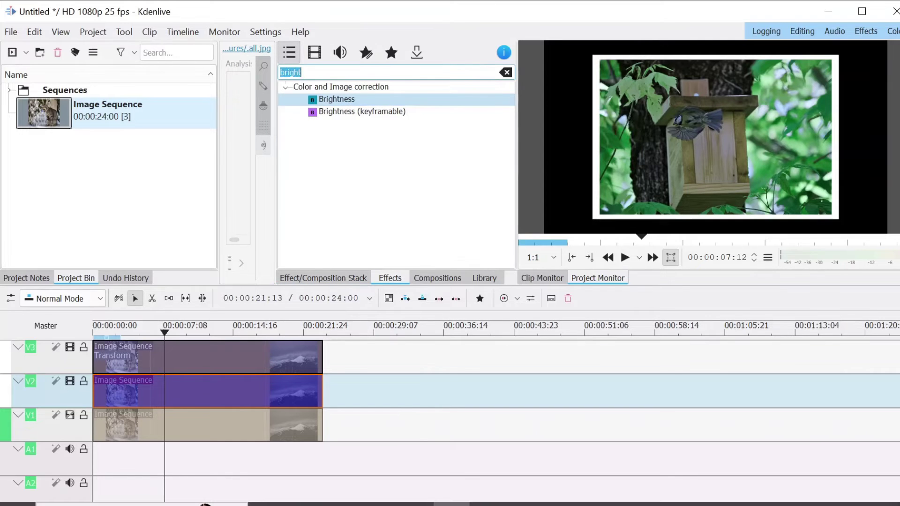
pyautogui.write('color')
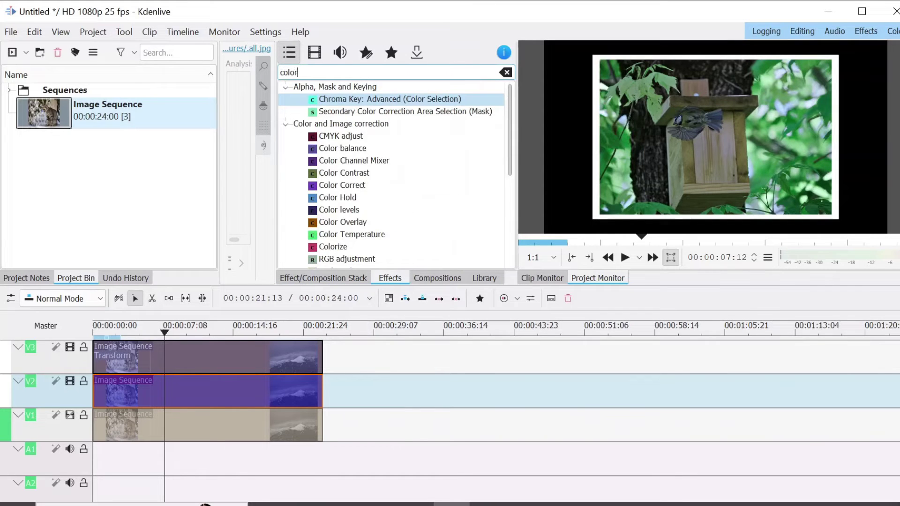
pyautogui.write('iz')
pyautogui.moveTo(333, 112); pyautogui.dragTo(256, 397)
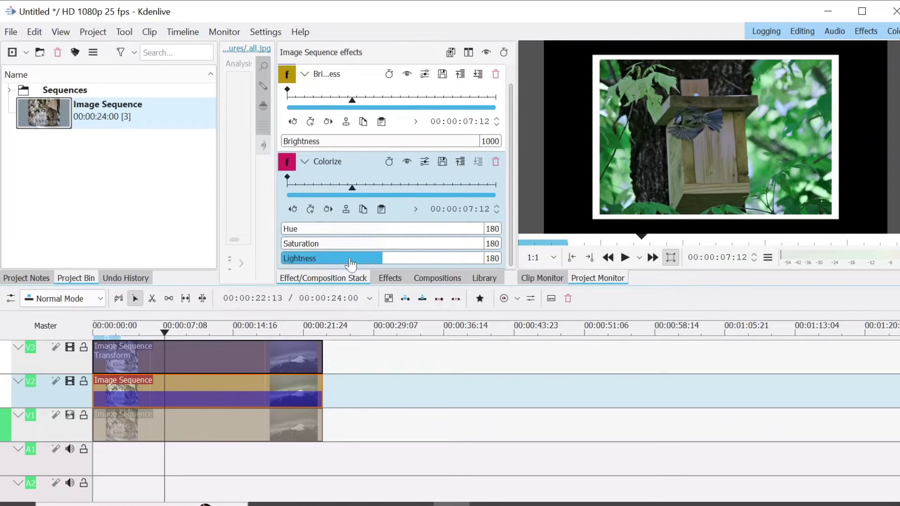
pyautogui.moveTo(346, 263); pyautogui.dragTo(340, 263)
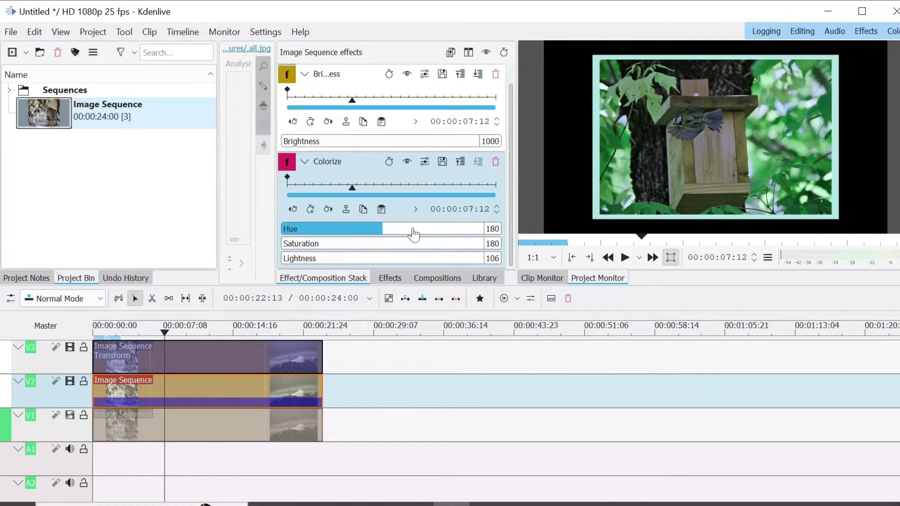
pyautogui.moveTo(413, 234)
pyautogui.mouseDown()
pyautogui.moveTo(423, 233)
pyautogui.moveTo(399, 232)
pyautogui.mouseUp()
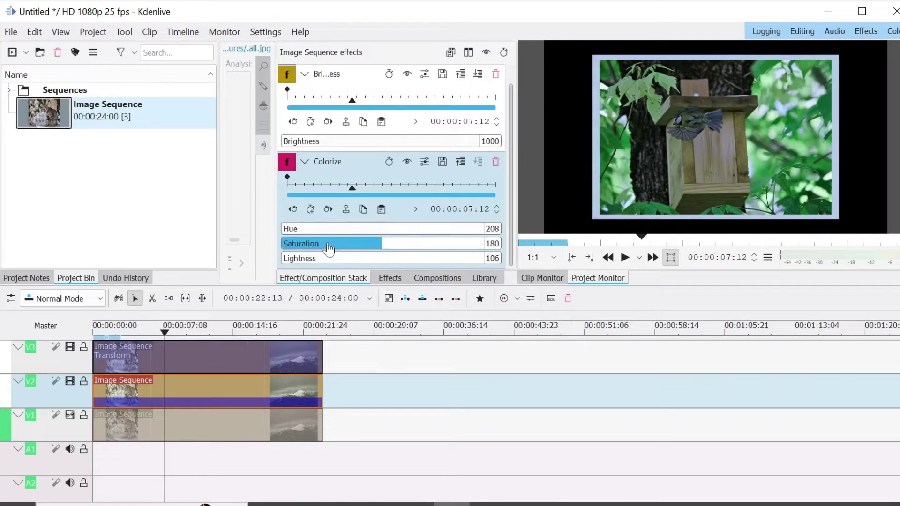
pyautogui.moveTo(395, 252); pyautogui.dragTo(442, 249)
pyautogui.moveTo(315, 265); pyautogui.dragTo(322, 265)
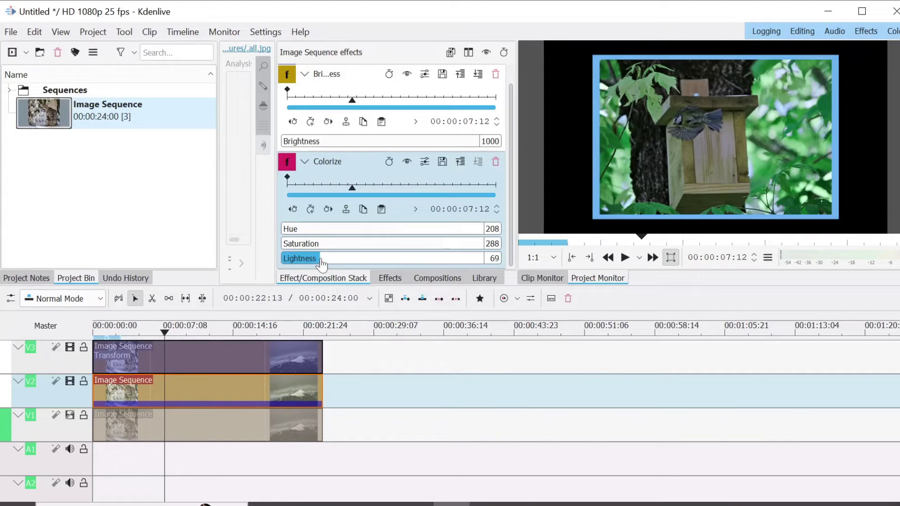
# Scrub through several photos to preview the blue frame, then reselect the V2 clip.
pyautogui.click(116, 456)
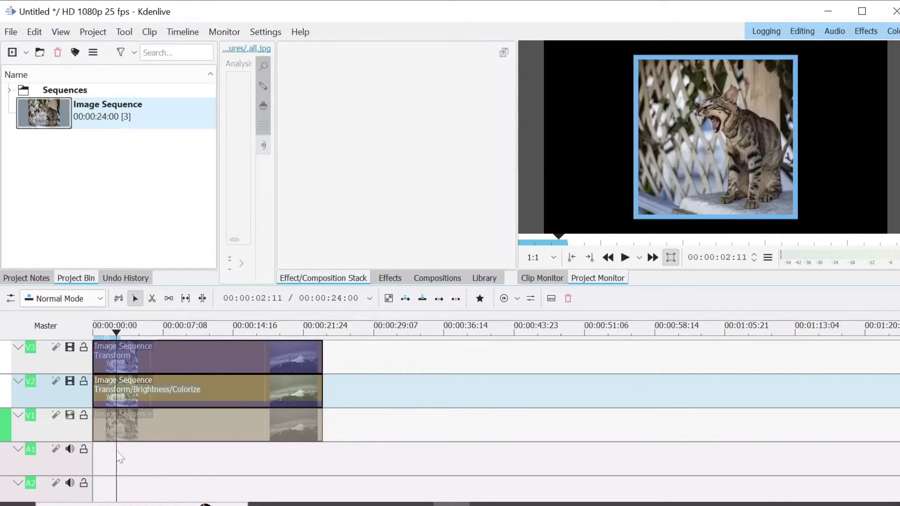
pyautogui.moveTo(142, 457); pyautogui.dragTo(262, 449)
pyautogui.click(251, 386)
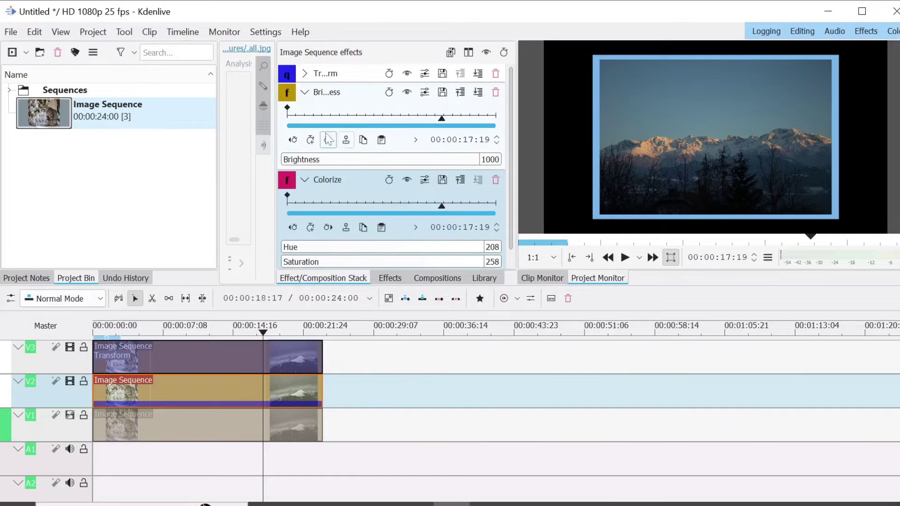
# Collapse the Brightness settings and add a Transform effect to the V1 background clip.
pyautogui.click(302, 93)
pyautogui.click(304, 93)
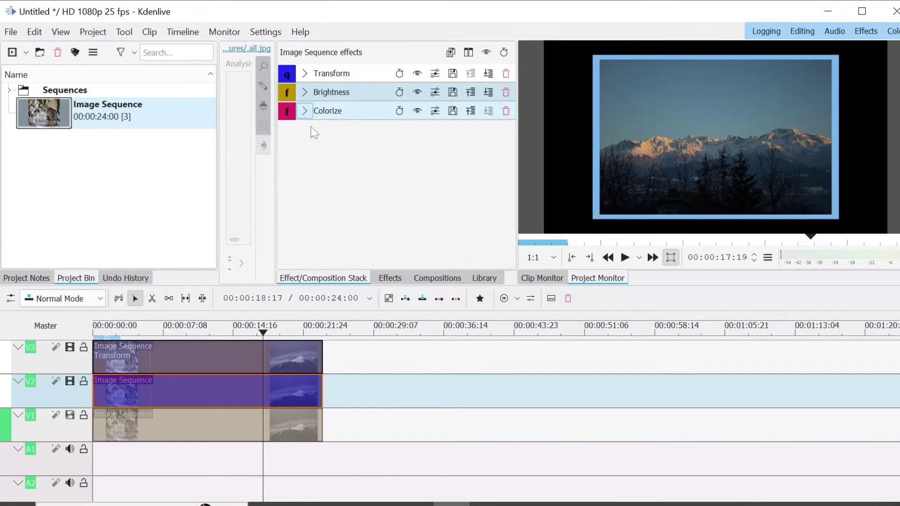
pyautogui.click(390, 278)
pyautogui.doubleClick(292, 72)
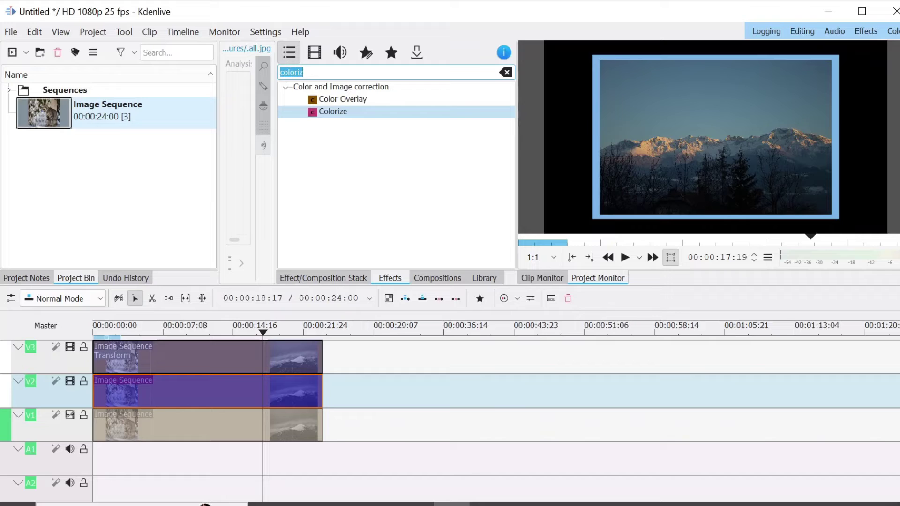
pyautogui.write('tran')
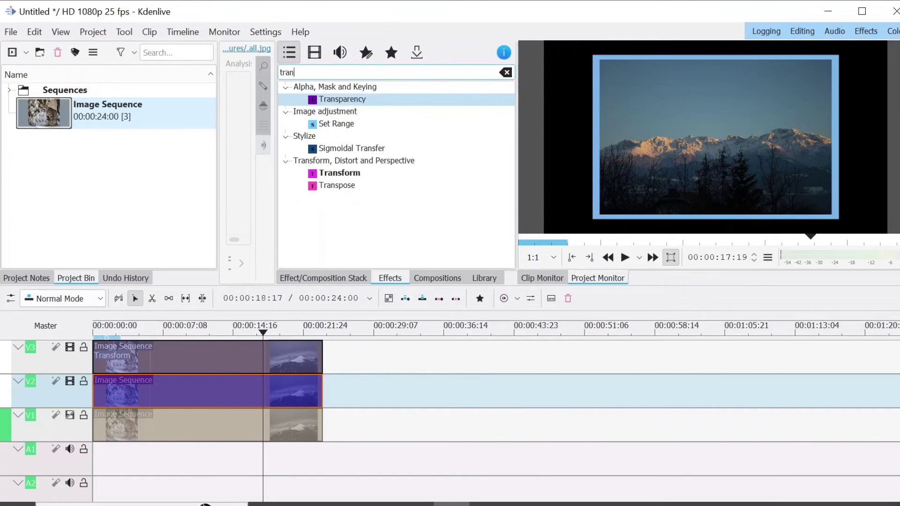
pyautogui.moveTo(339, 173); pyautogui.dragTo(256, 429)
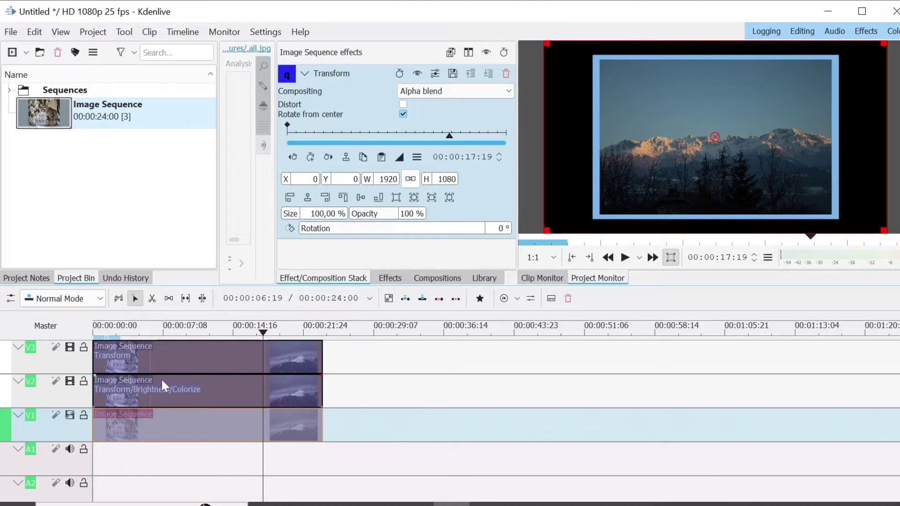
# Make track V1 visible and enlarge its Transform size to about 174%.
pyautogui.click(69, 416)
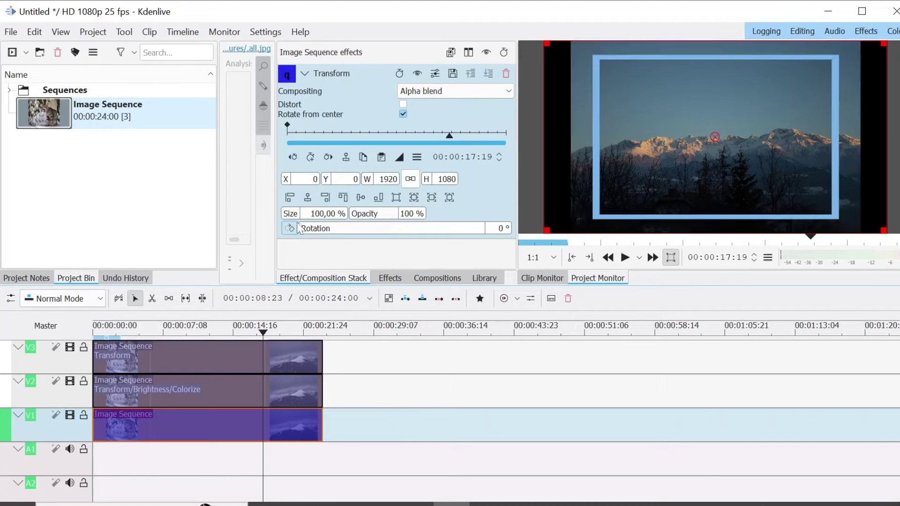
pyautogui.moveTo(295, 218); pyautogui.dragTo(304, 216)
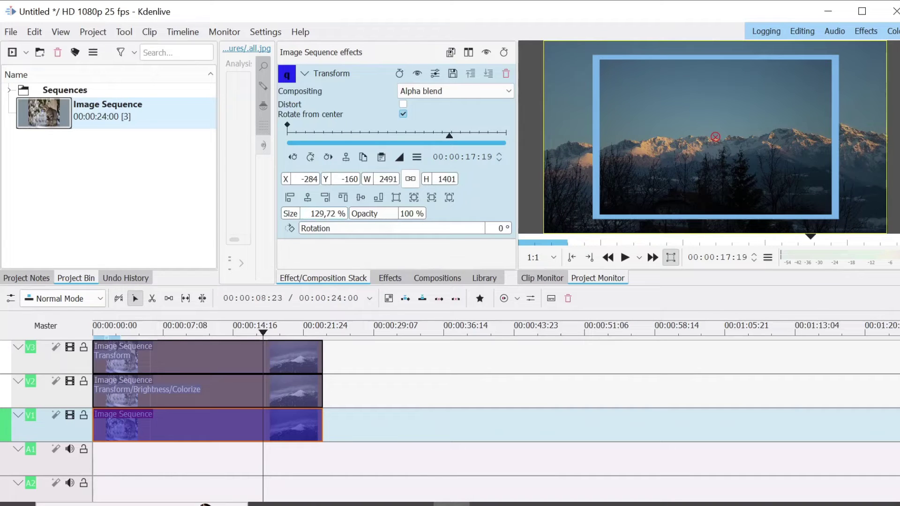
pyautogui.click(138, 450)
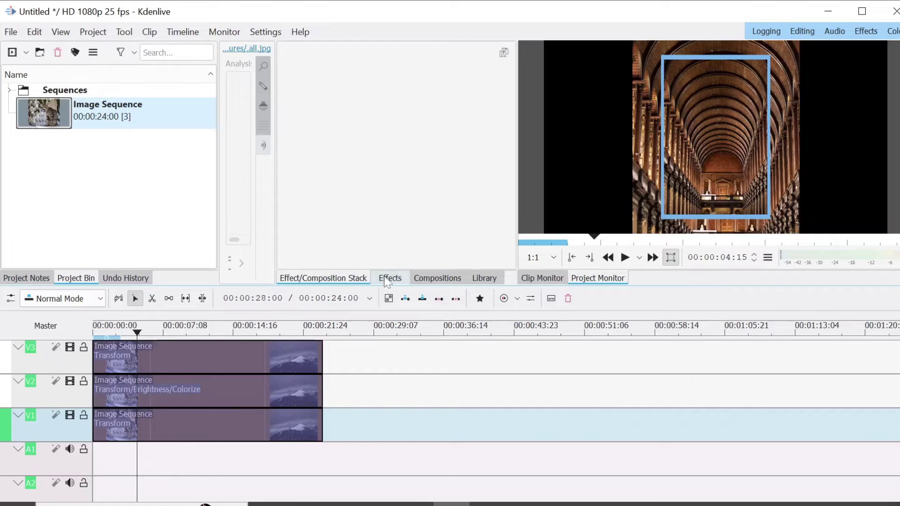
pyautogui.click(238, 431)
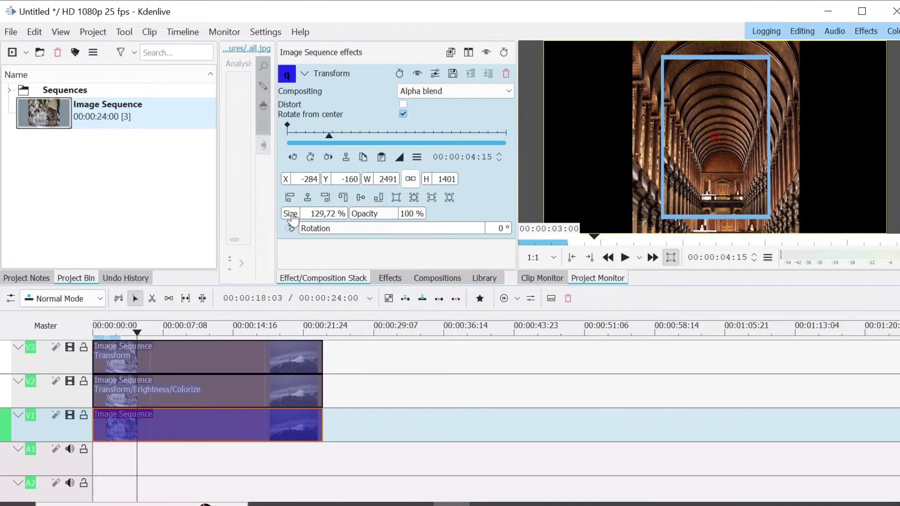
pyautogui.moveTo(293, 218); pyautogui.dragTo(300, 218)
# Search 'fill' and add the Fill borders effect to the V1 clip.
pyautogui.click(385, 279)
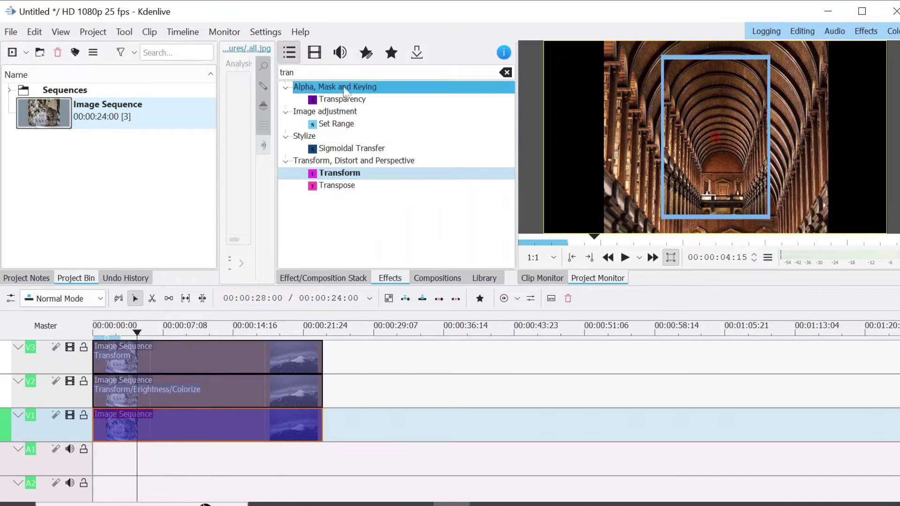
pyautogui.doubleClick(287, 72)
pyautogui.write('fillb')
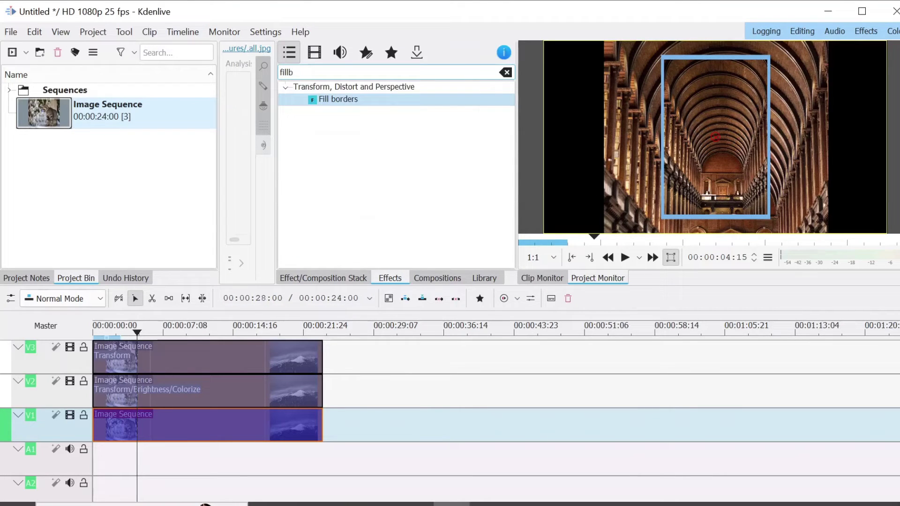
pyautogui.moveTo(338, 98); pyautogui.dragTo(287, 426)
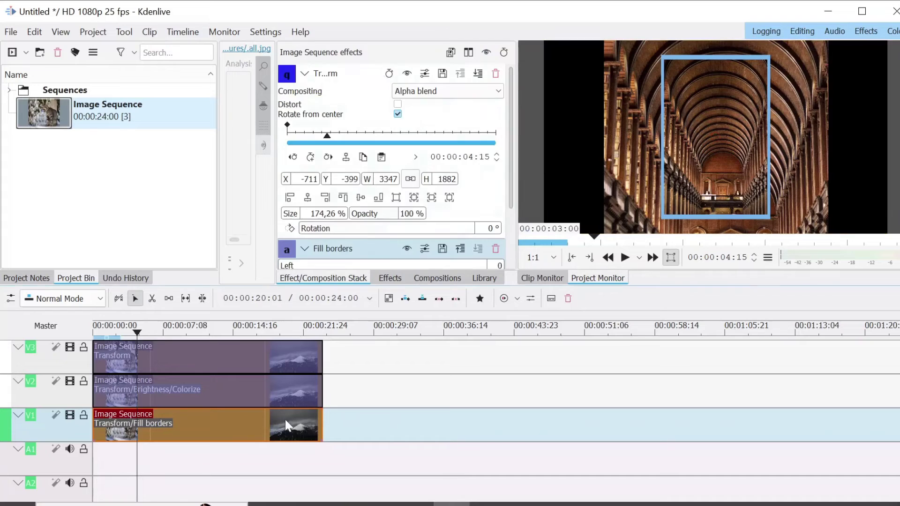
# Set Fill borders to Mirror mode with Left 354 and Right 368, then scrub to check.
pyautogui.click(304, 75)
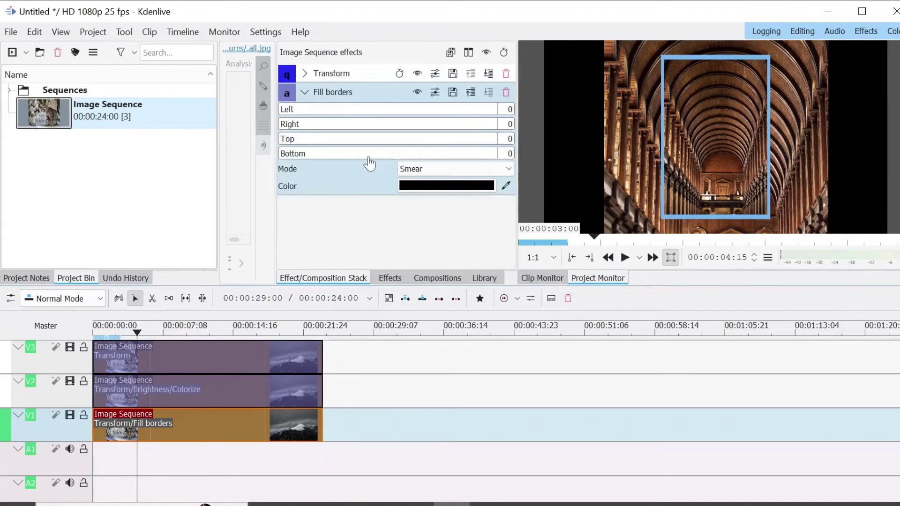
pyautogui.click(339, 110)
pyautogui.click(402, 125)
pyautogui.click(416, 115)
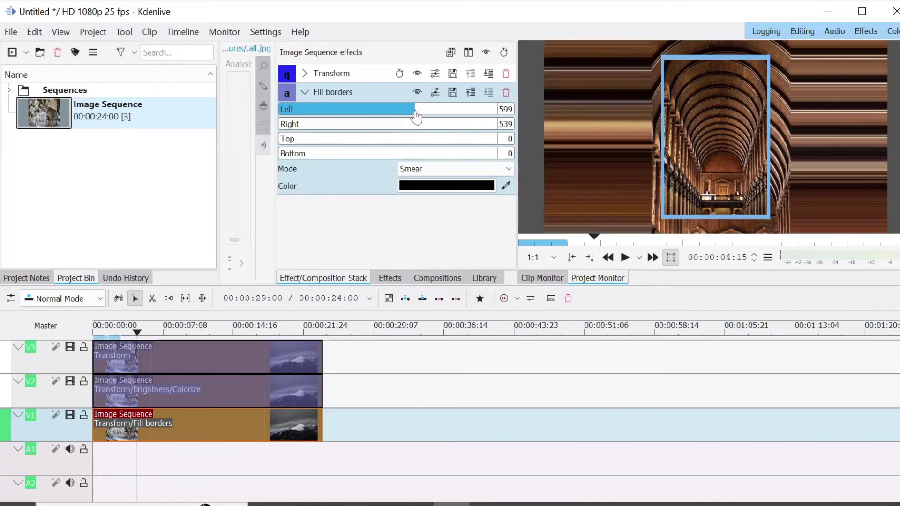
pyautogui.click(436, 170)
pyautogui.click(416, 197)
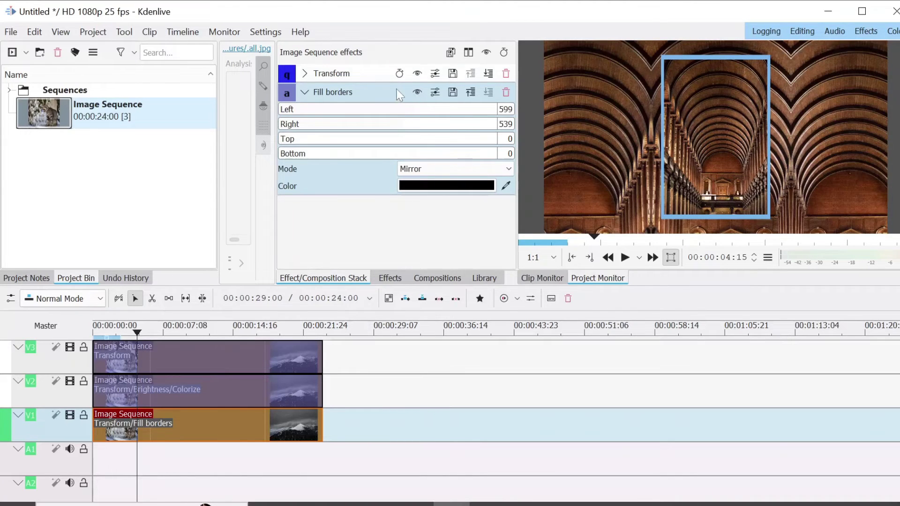
pyautogui.click(393, 113)
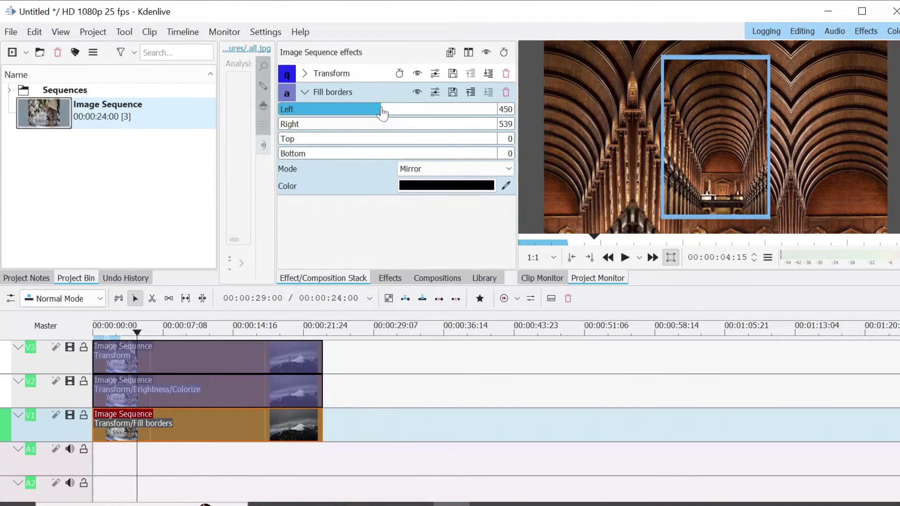
pyautogui.moveTo(382, 111); pyautogui.dragTo(364, 127)
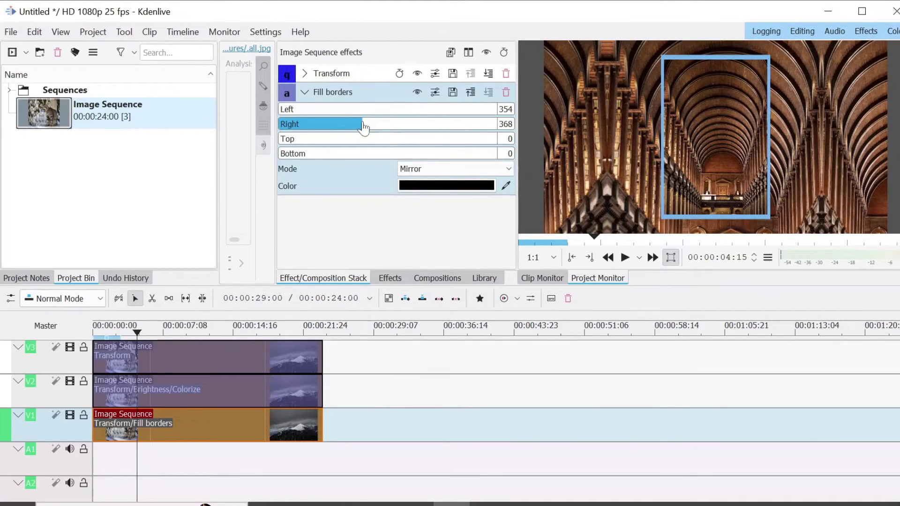
pyautogui.click(179, 459)
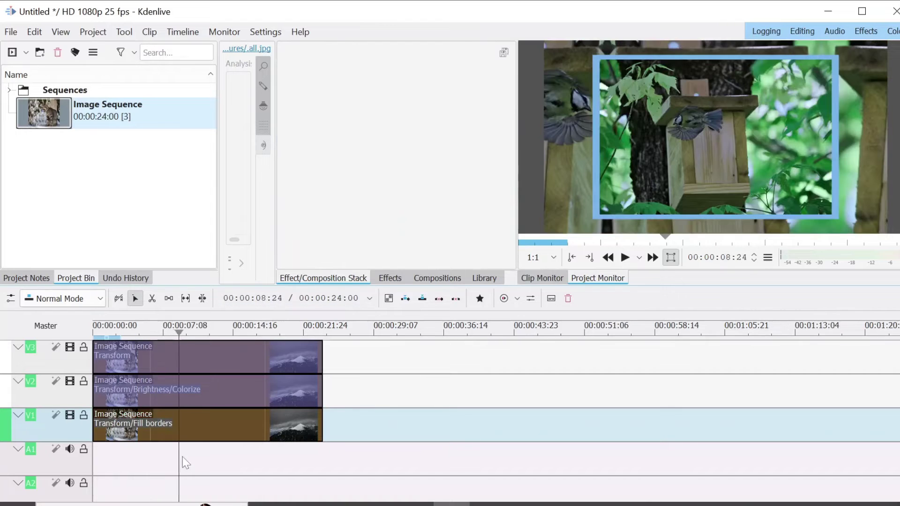
pyautogui.moveTo(182, 457); pyautogui.dragTo(119, 454)
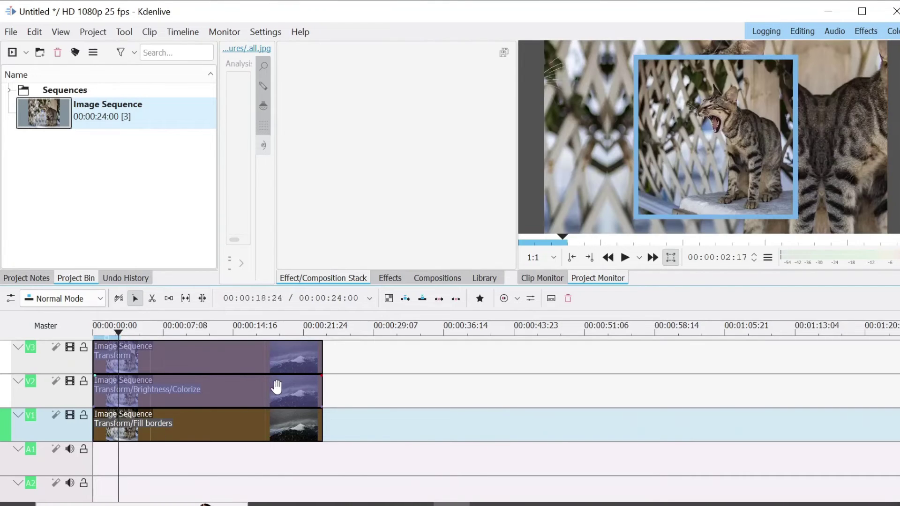
# Add Gaussian Blur to the V1 background clip and set Sigma to 66.
pyautogui.click(389, 280)
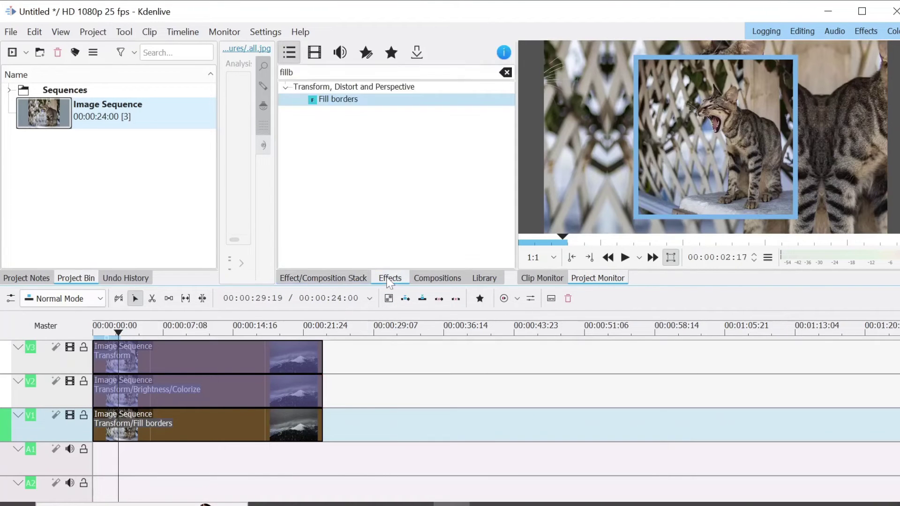
pyautogui.doubleClick(287, 72)
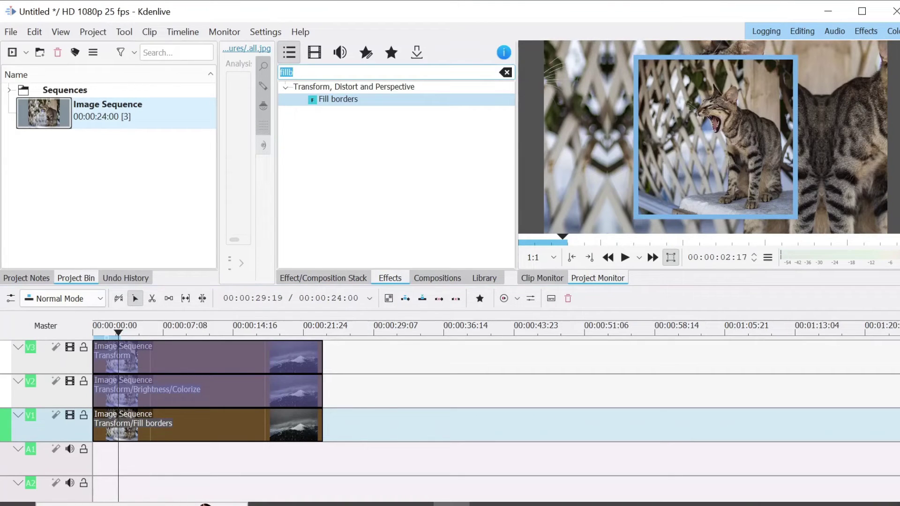
pyautogui.write('blur')
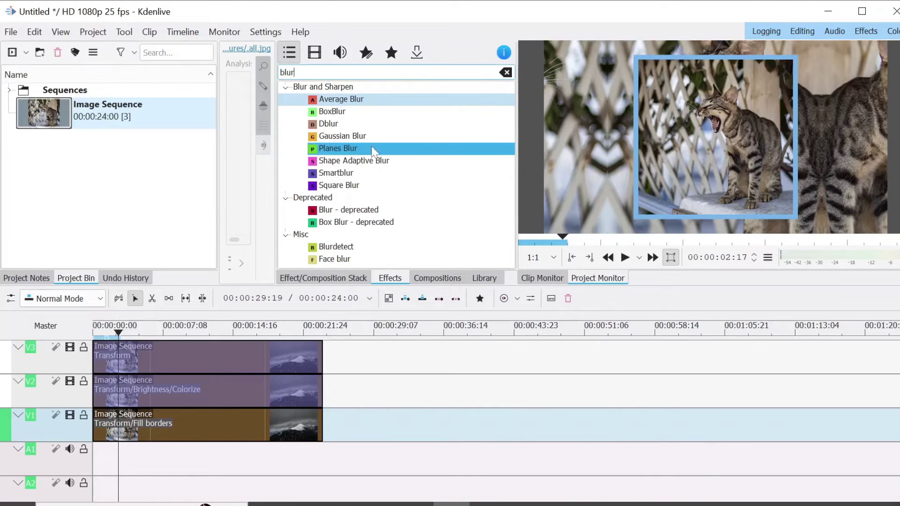
pyautogui.moveTo(359, 136); pyautogui.dragTo(353, 169)
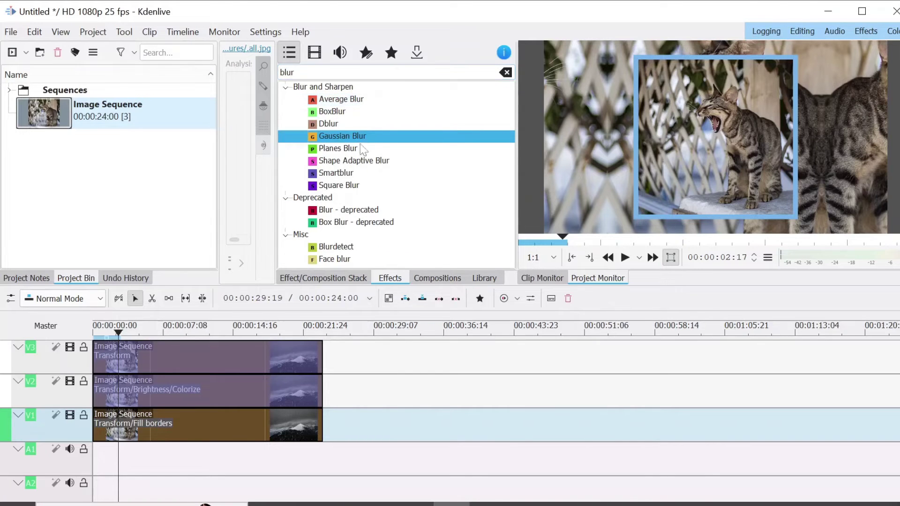
pyautogui.moveTo(240, 427); pyautogui.dragTo(252, 420)
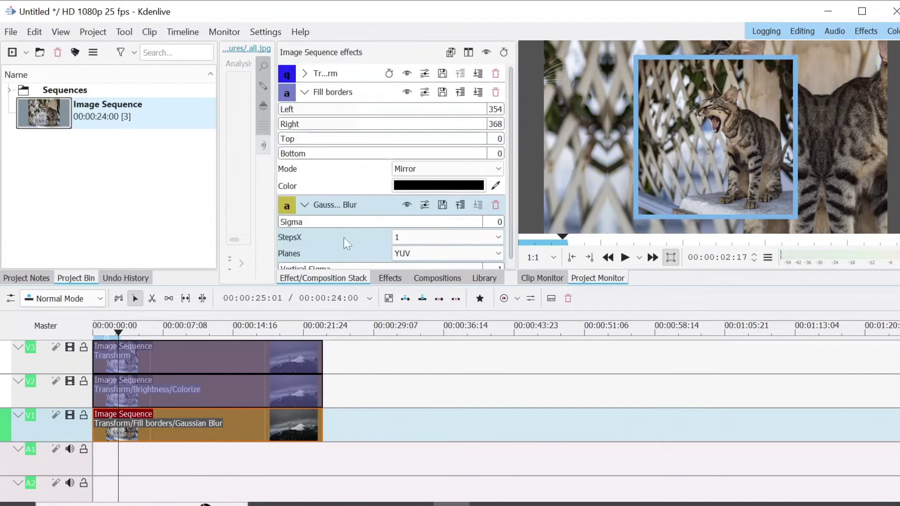
pyautogui.moveTo(367, 227); pyautogui.dragTo(293, 228)
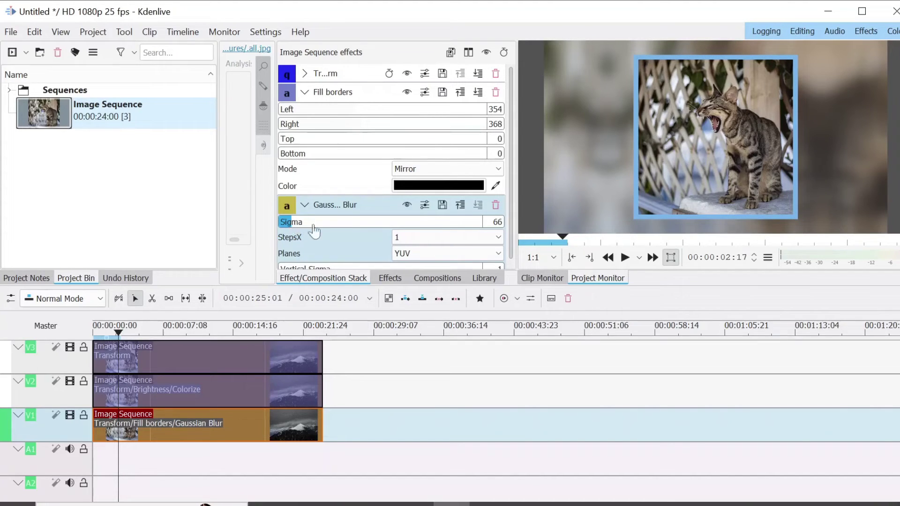
# Add Bézier Curves to the V1 clip, pulling in the top and lifting the lower curve.
pyautogui.click(390, 278)
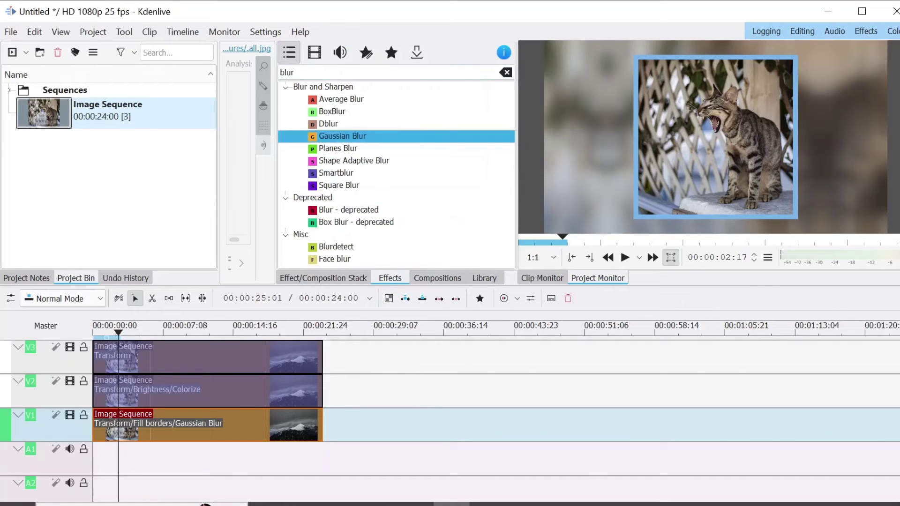
pyautogui.write('béz')
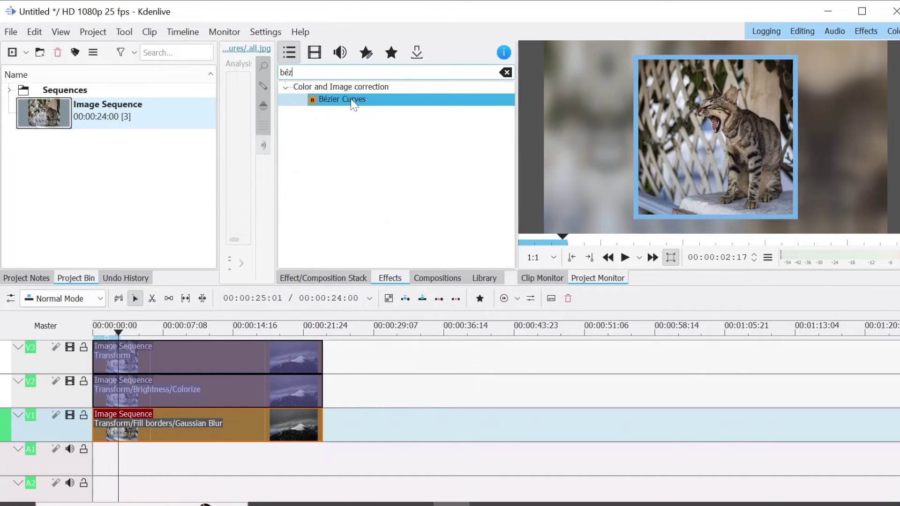
pyautogui.moveTo(352, 100); pyautogui.dragTo(278, 415)
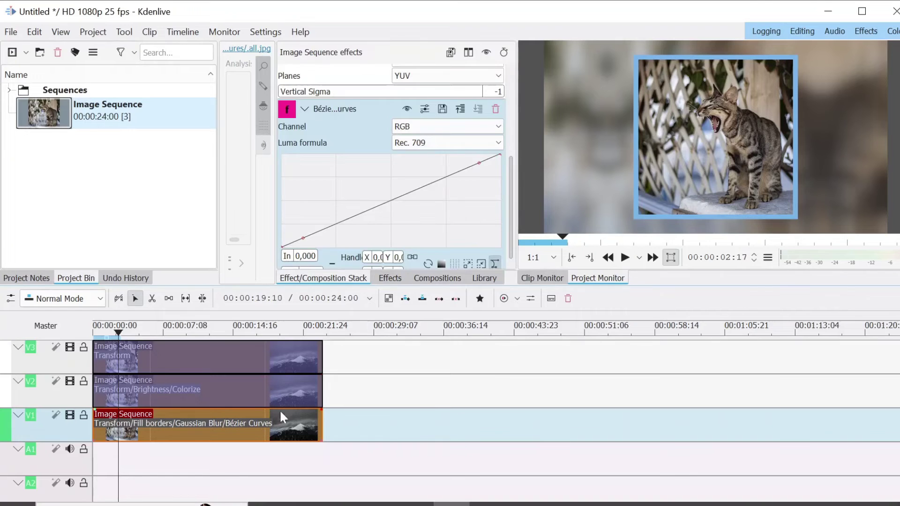
pyautogui.moveTo(478, 164); pyautogui.dragTo(447, 160)
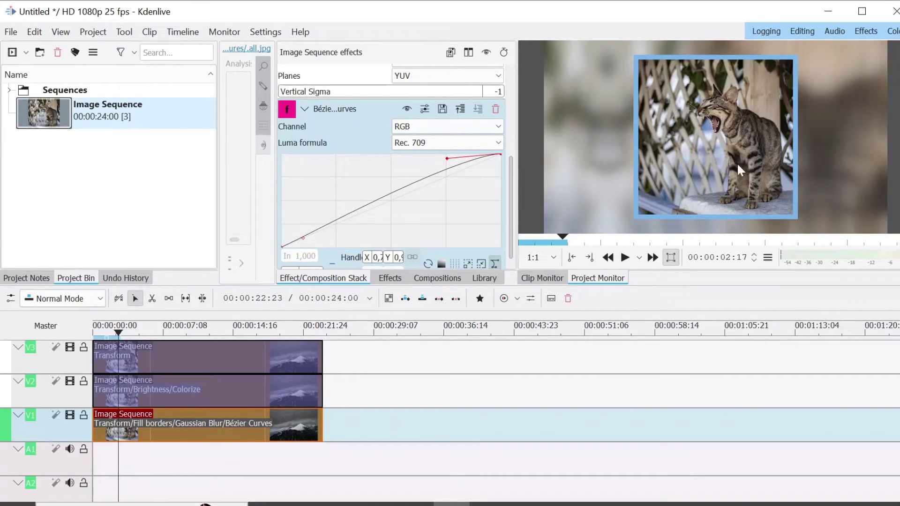
pyautogui.moveTo(304, 241); pyautogui.dragTo(306, 231)
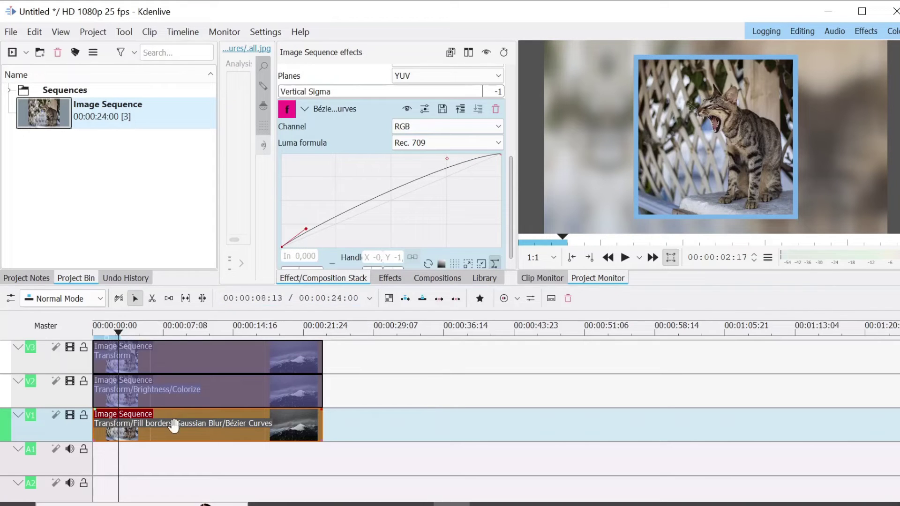
# Deselect the clip and play the slideshow from the start.
pyautogui.click(125, 459)
pyautogui.click(139, 458)
pyautogui.press('Home')
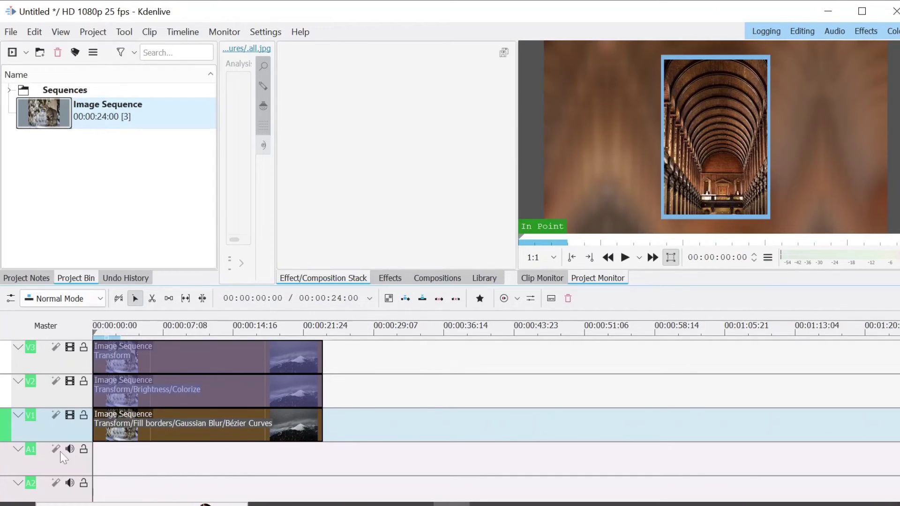
pyautogui.click(625, 258)
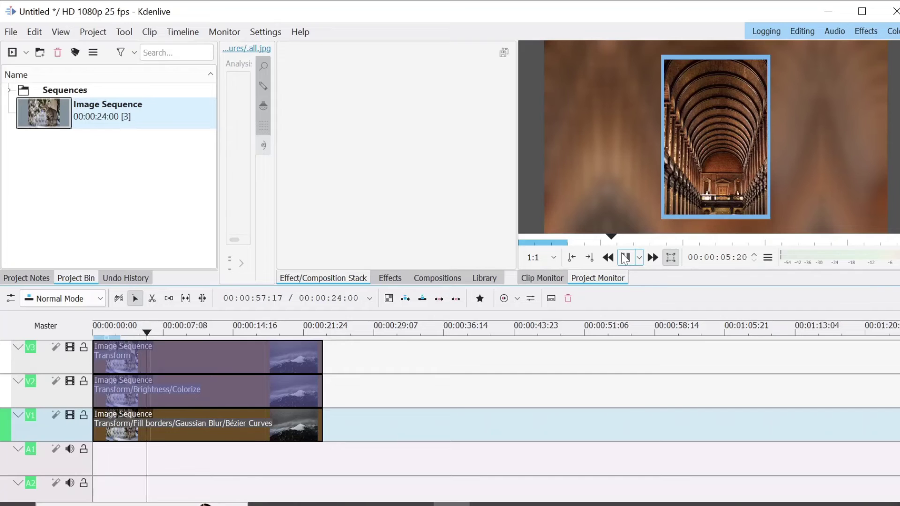
# Stop playback and add a Composite and transform composition between V2 and V1.
pyautogui.click(625, 258)
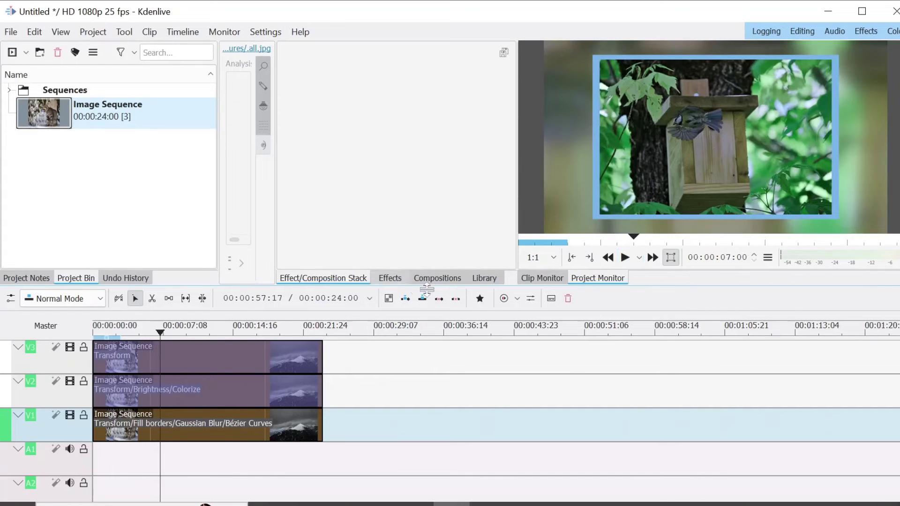
pyautogui.click(321, 406)
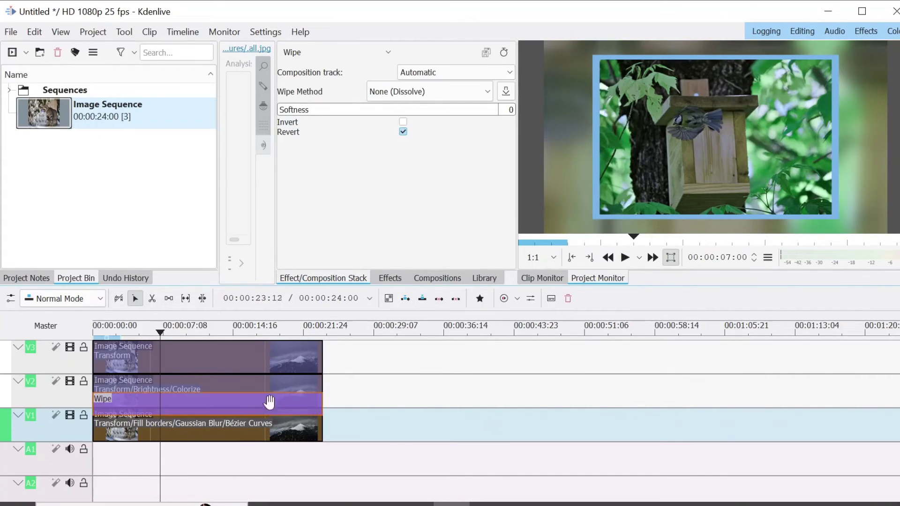
pyautogui.click(310, 53)
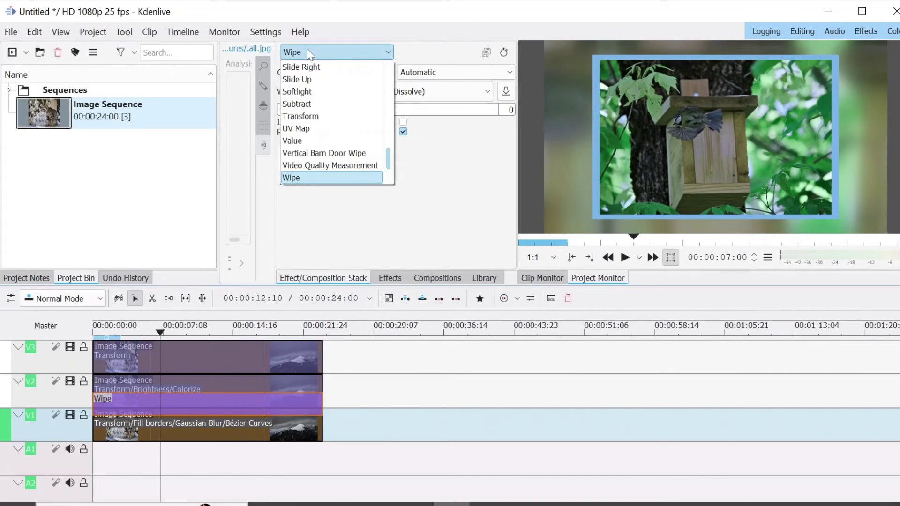
pyautogui.press('c')
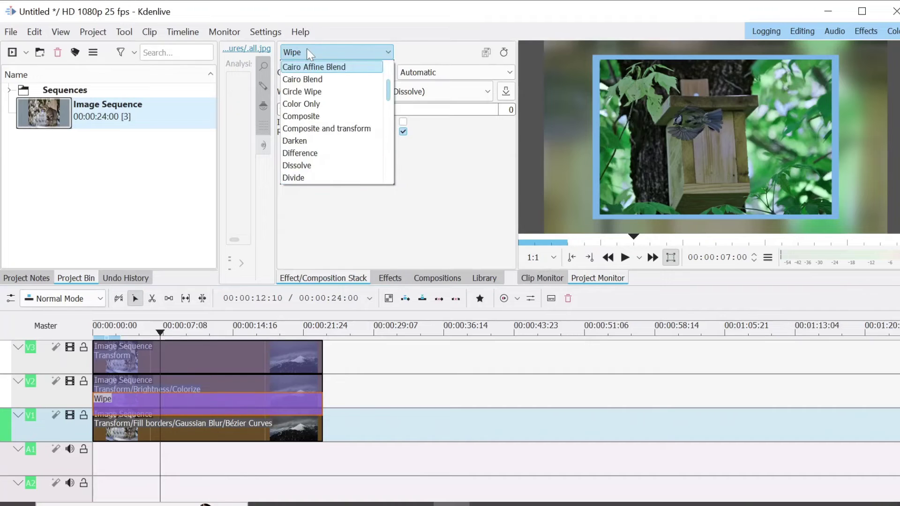
pyautogui.press('o')
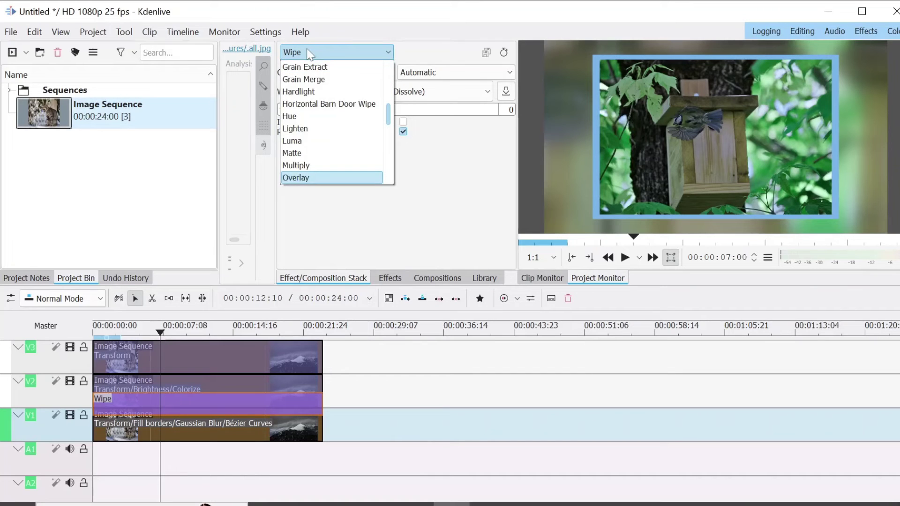
pyautogui.press('c')
pyautogui.press('o')
pyautogui.press('Down')
pyautogui.press('Down')
pyautogui.press('Return')
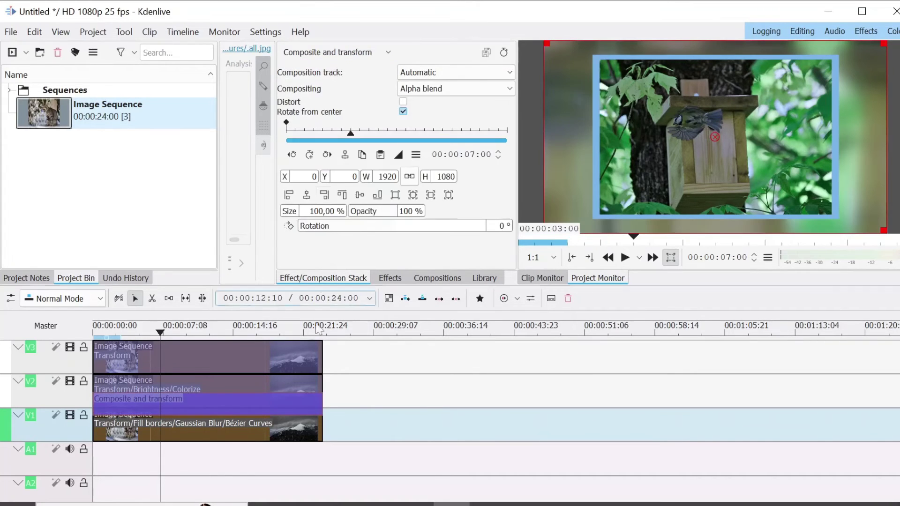
# Add a Composite and transform composition under the V3 clip and make V3 active.
pyautogui.click(310, 369)
pyautogui.click(333, 54)
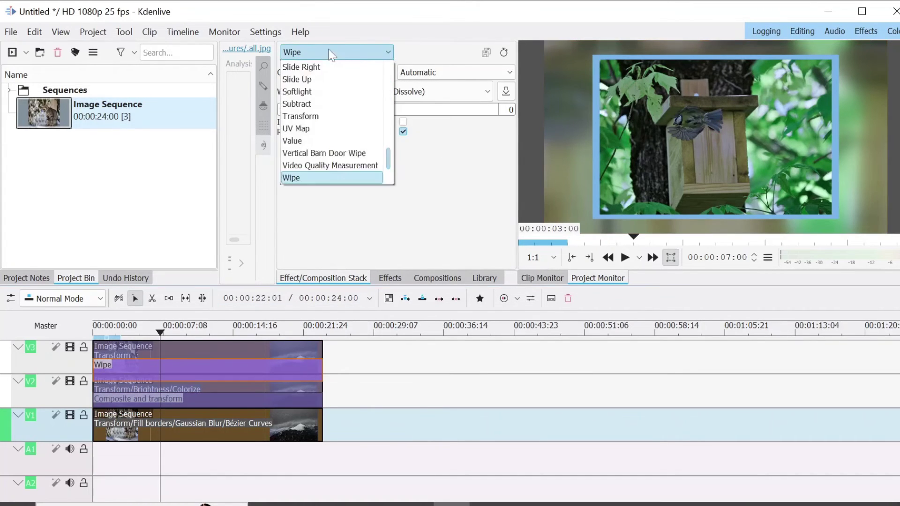
pyautogui.press('c')
pyautogui.press('o')
pyautogui.press('Down')
pyautogui.press('Down')
pyautogui.press('Return')
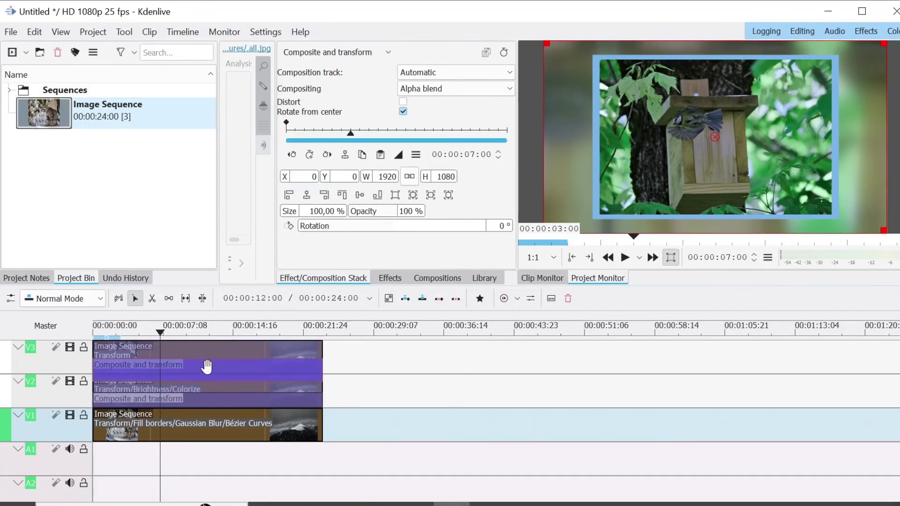
pyautogui.click(206, 367)
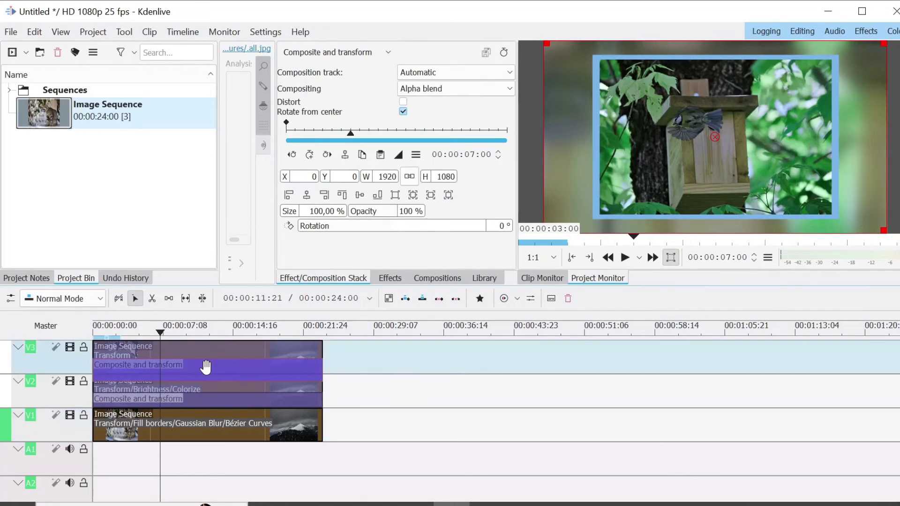
# Keyframe V2's Composite and transform at 3 s with 90% size and 6 s with 100%.
pyautogui.click(228, 406)
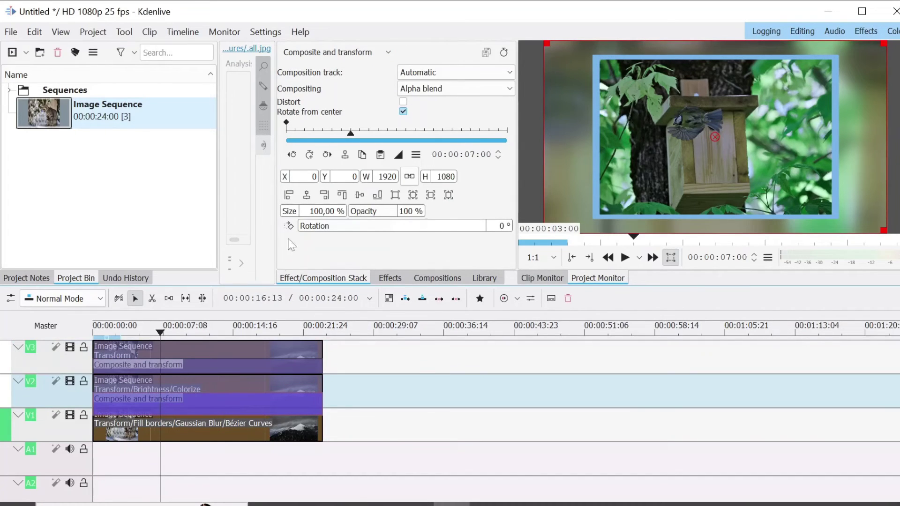
pyautogui.click(315, 133)
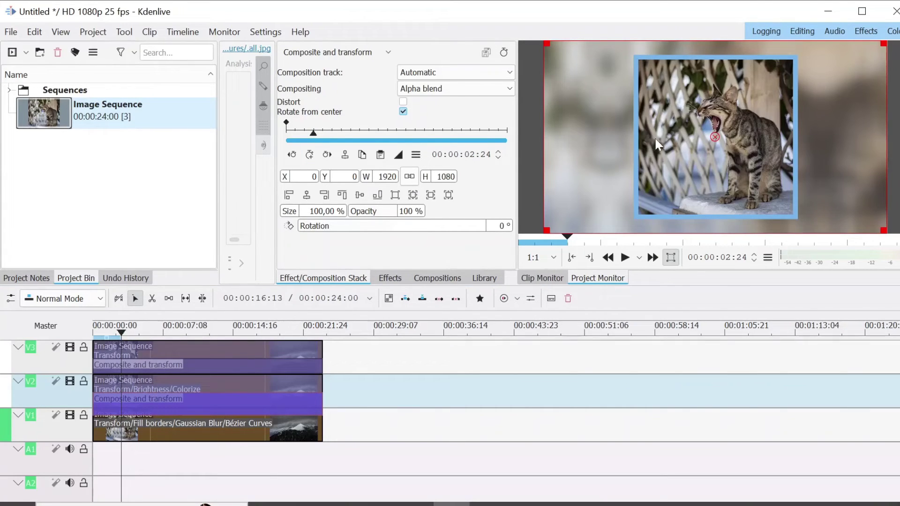
pyautogui.press('Right')
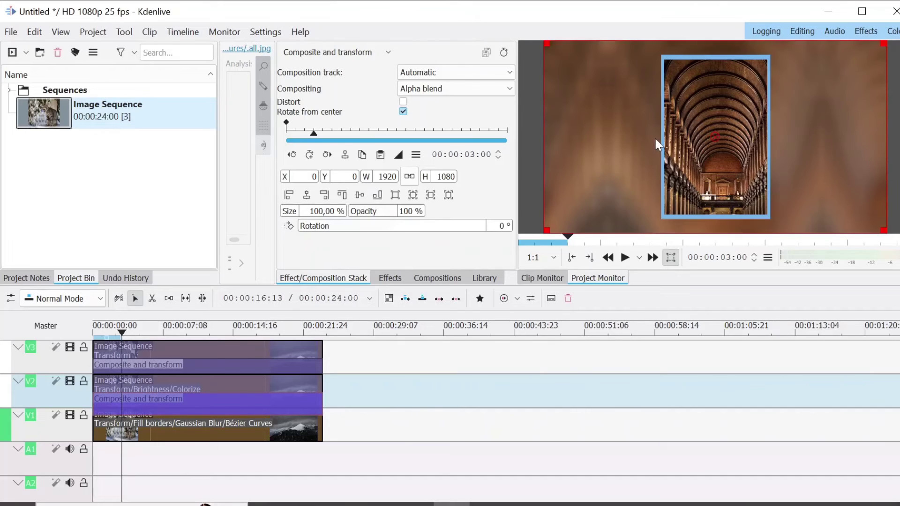
pyautogui.click(313, 158)
pyautogui.write('90')
pyautogui.press('Return')
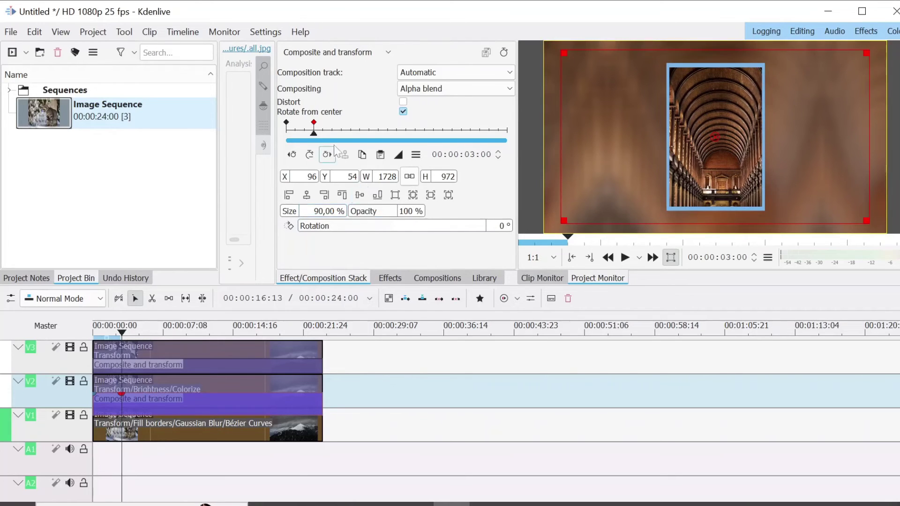
pyautogui.click(341, 135)
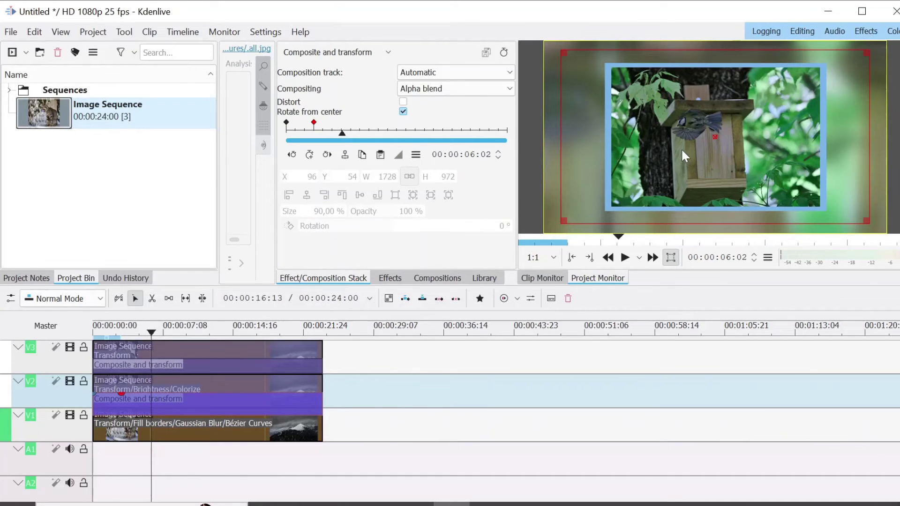
pyautogui.press('Left')
pyautogui.press('Left')
pyautogui.click(309, 154)
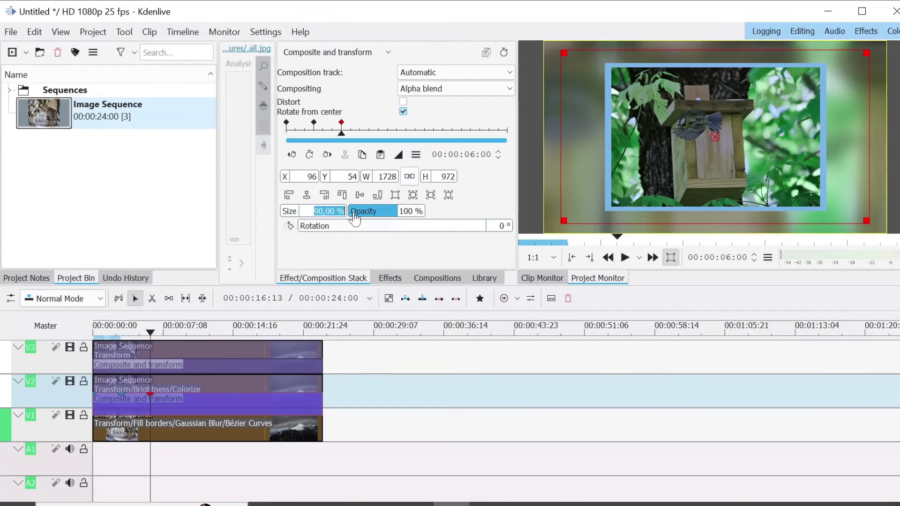
pyautogui.write('100')
pyautogui.press('Return')
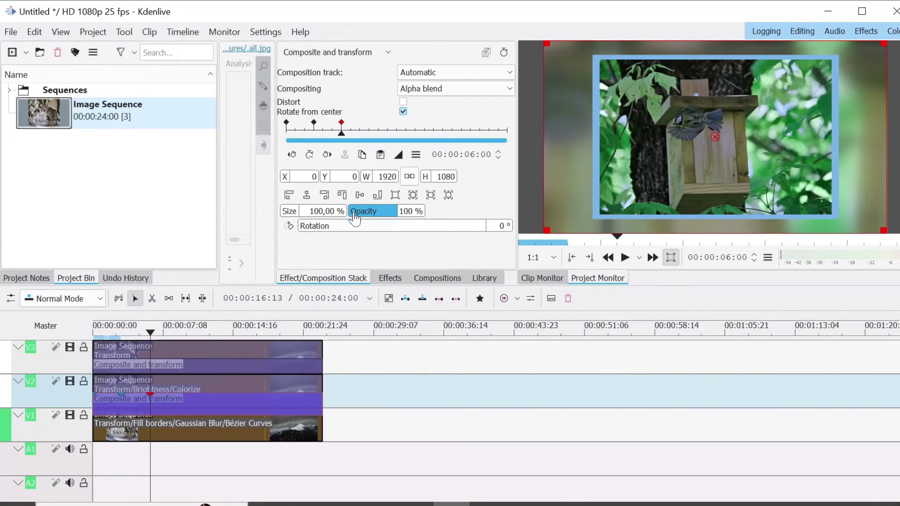
# Add keyframes at 9 s and 12 s (100% size) and at 15 s (90%).
pyautogui.click(370, 133)
pyautogui.click(309, 155)
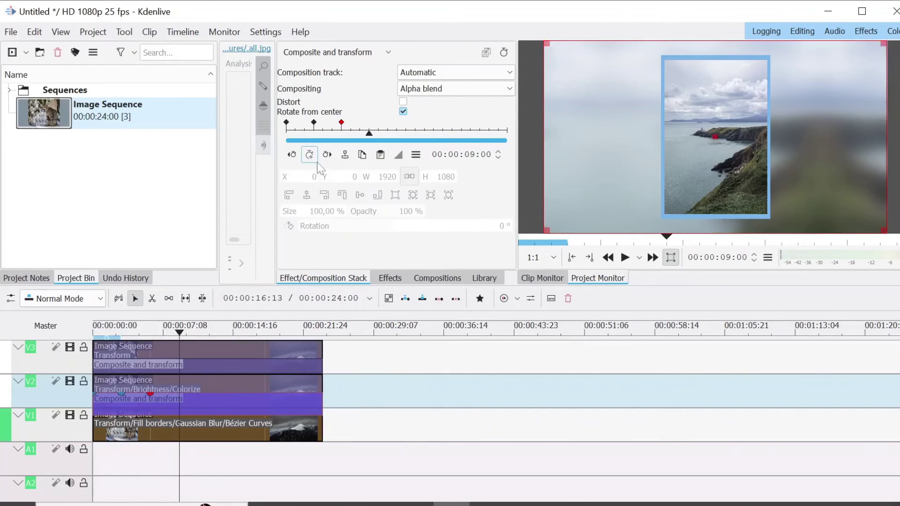
pyautogui.scroll(-10, 324, 211)
pyautogui.click(397, 134)
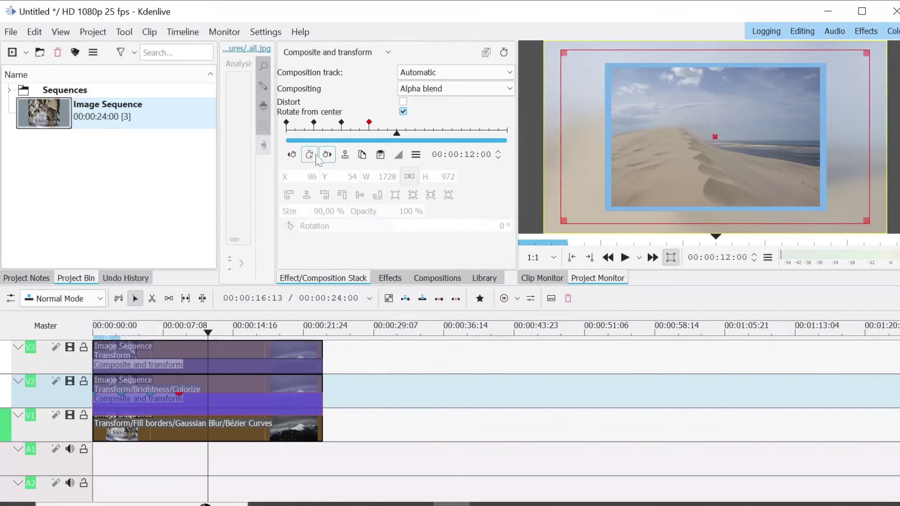
pyautogui.click(309, 155)
pyautogui.doubleClick(324, 211)
pyautogui.write('100')
pyautogui.press('Return')
pyautogui.click(426, 134)
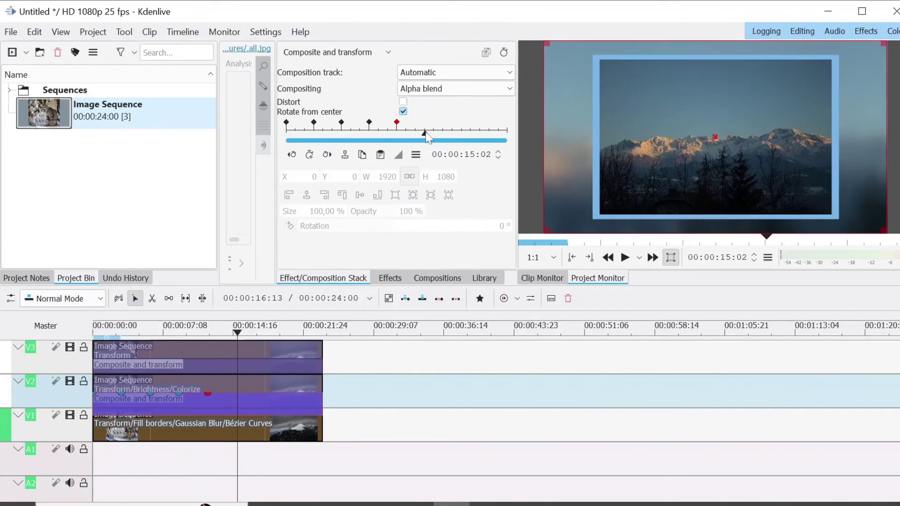
pyautogui.click(310, 154)
pyautogui.doubleClick(324, 211)
pyautogui.write('90')
pyautogui.press('Return')
# Keyframe 18 s at 100%, 21 s at 90%, and the composition's end at 100% size.
pyautogui.click(453, 134)
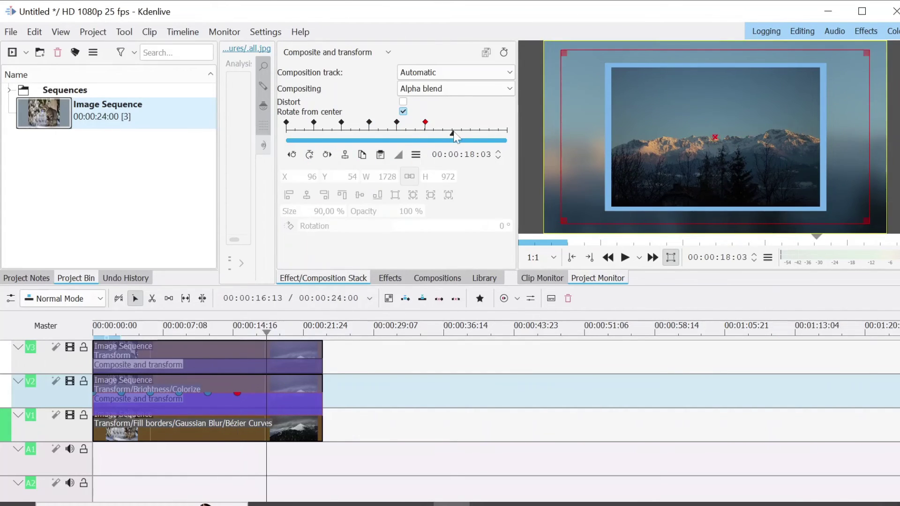
pyautogui.press('Left')
pyautogui.press('Left')
pyautogui.click(309, 154)
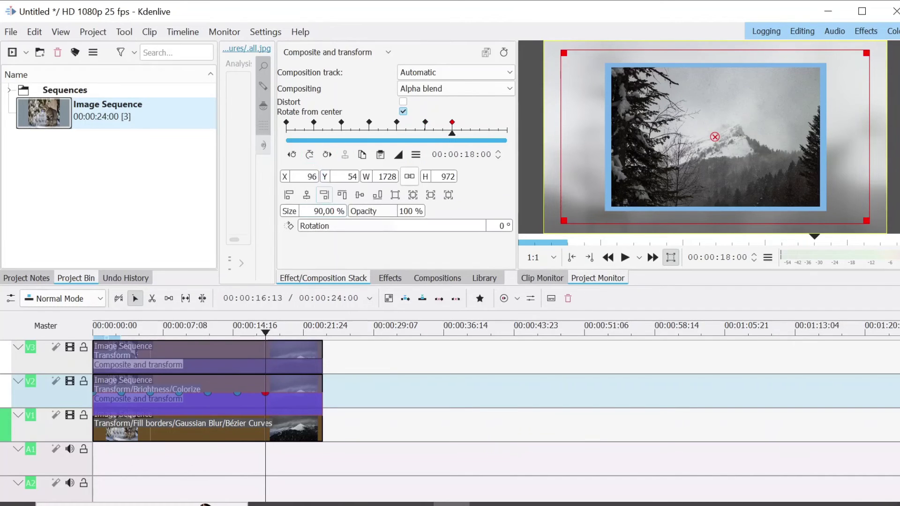
pyautogui.write('100')
pyautogui.press('Return')
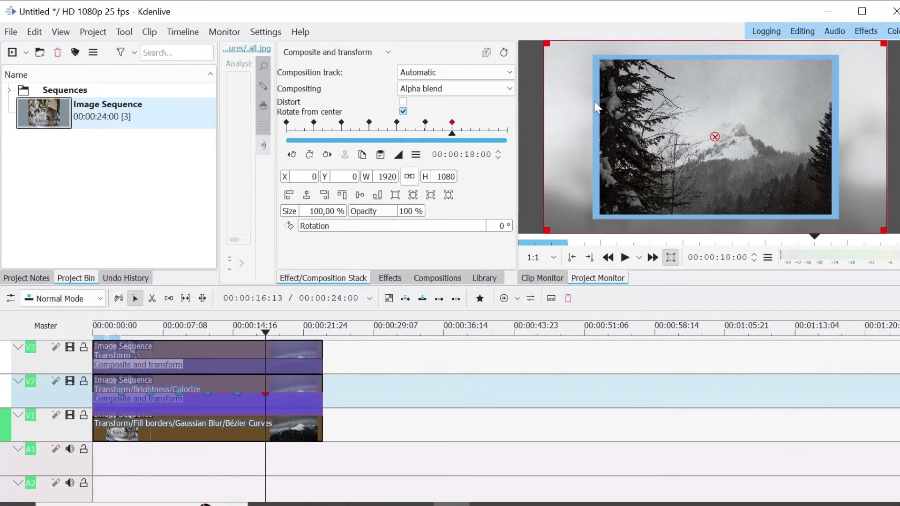
pyautogui.click(480, 134)
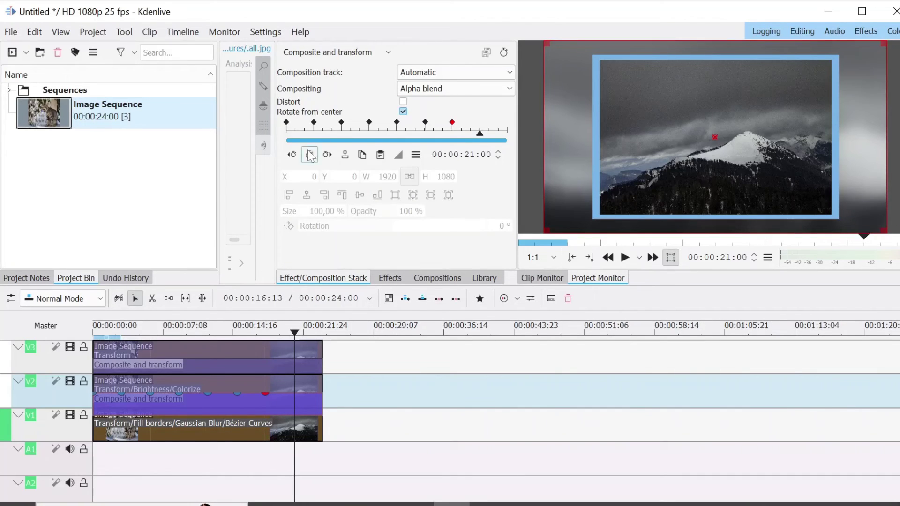
pyautogui.click(309, 155)
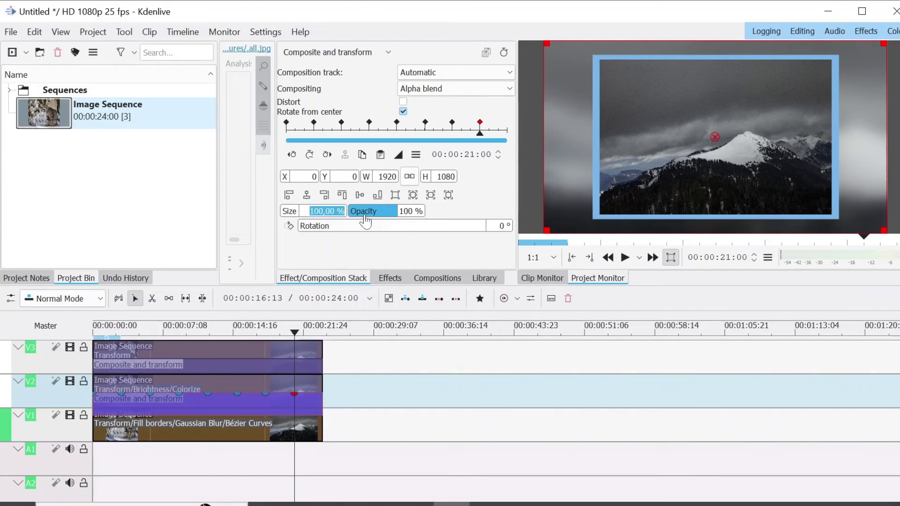
pyautogui.write('90')
pyautogui.press('Return')
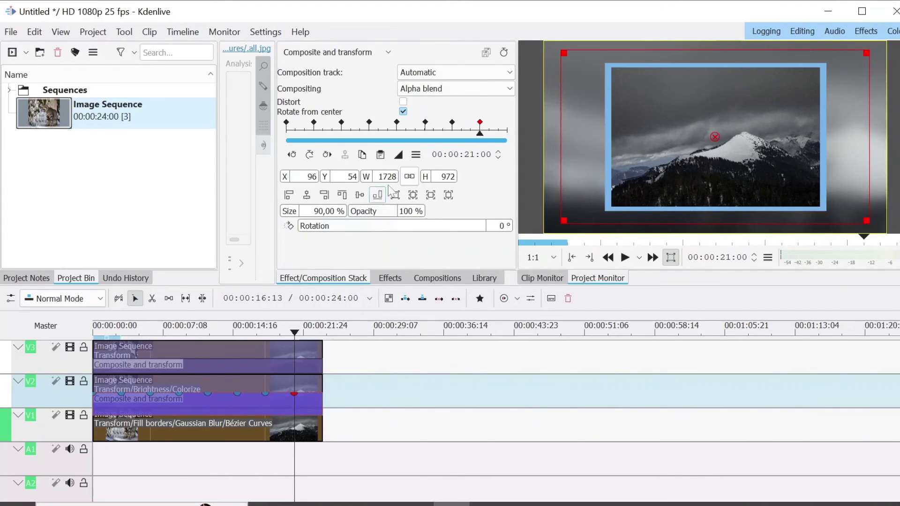
pyautogui.click(514, 138)
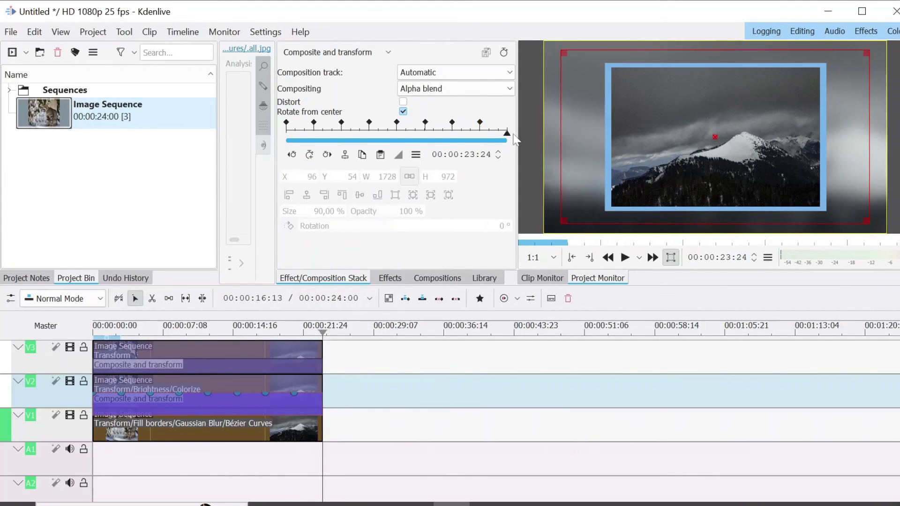
pyautogui.click(309, 155)
pyautogui.write('100')
pyautogui.press('Return')
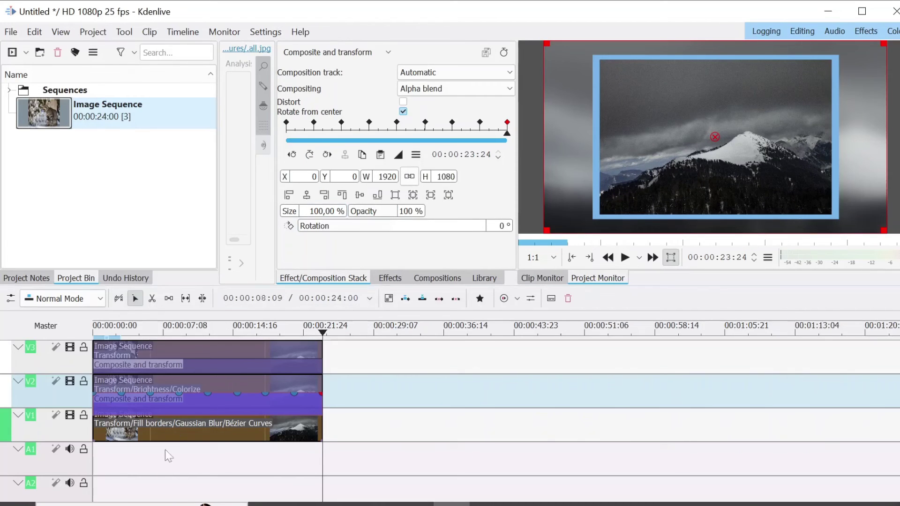
pyautogui.click(95, 466)
pyautogui.click(629, 262)
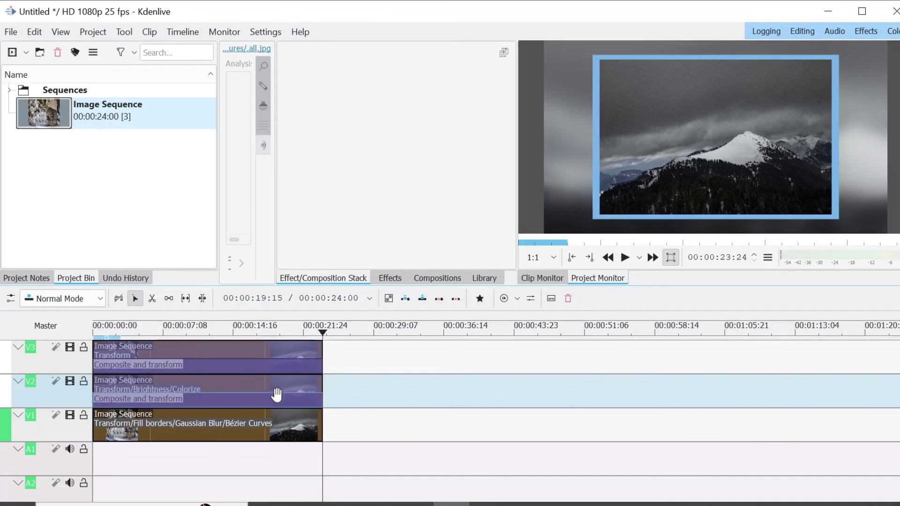
# Place a second Image Sequence clip on V2 right after the first one.
pyautogui.click(270, 368)
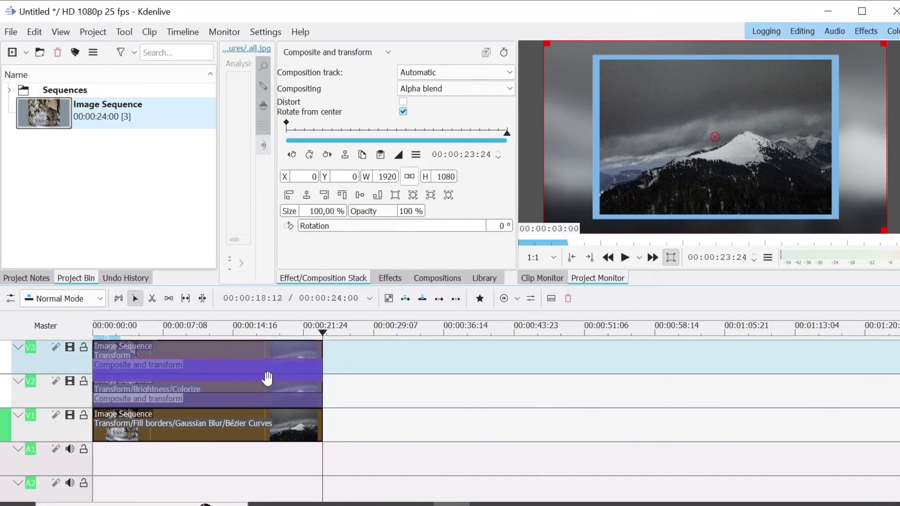
pyautogui.click(266, 397)
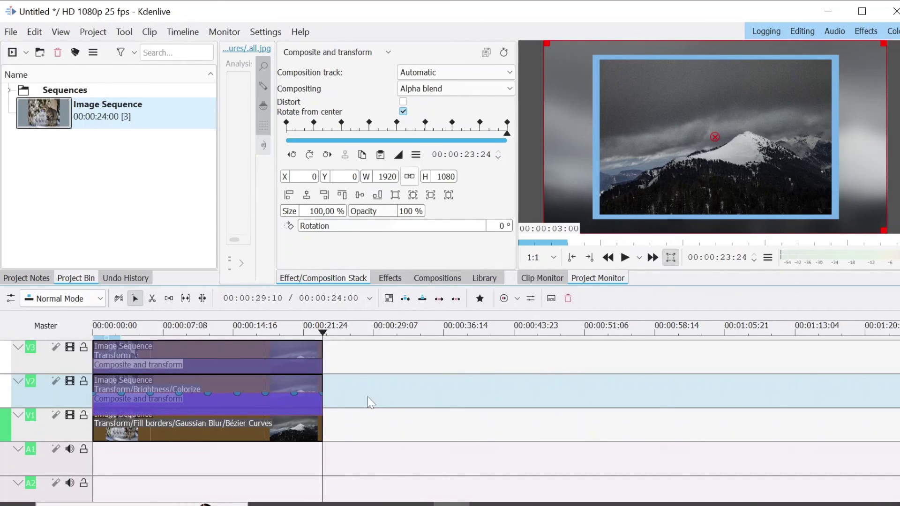
pyautogui.moveTo(47, 123); pyautogui.dragTo(323, 402)
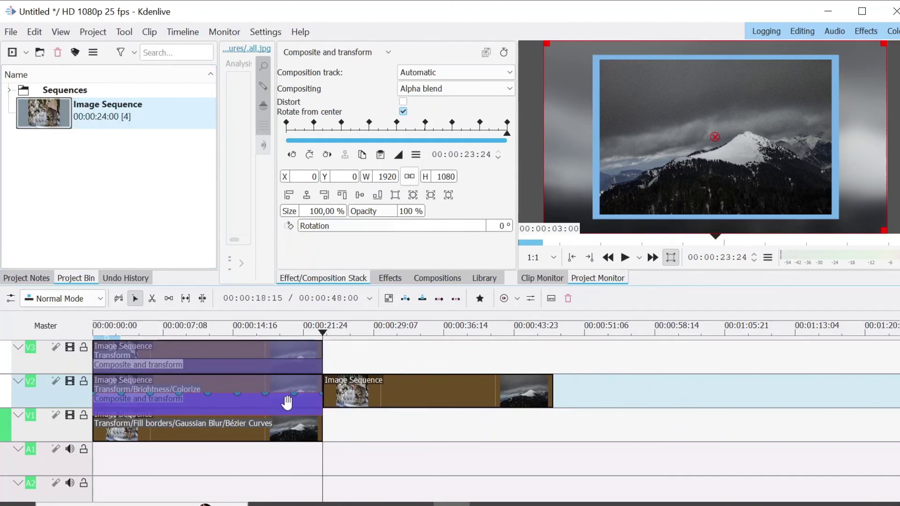
# Check the new V2 clip's keyframed Composite and transform against the first clip's composition.
pyautogui.click(342, 412)
pyautogui.click(329, 368)
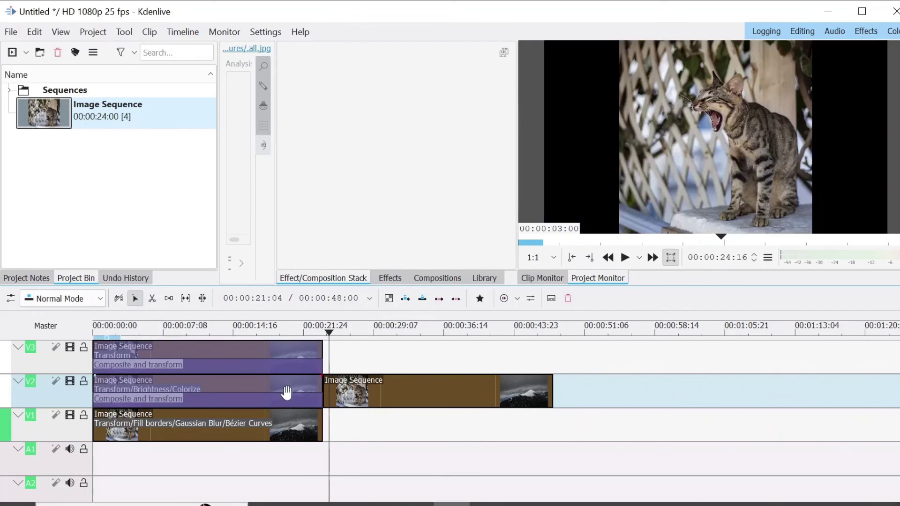
pyautogui.click(313, 399)
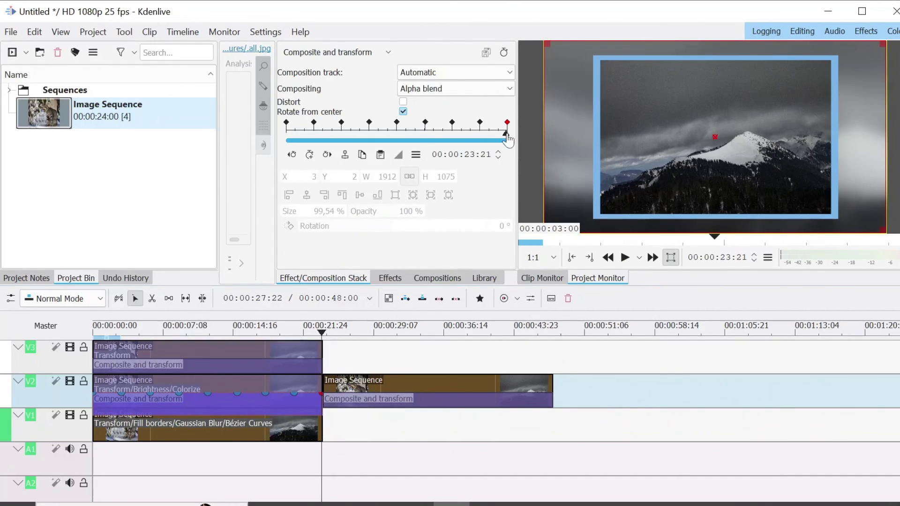
pyautogui.click(380, 400)
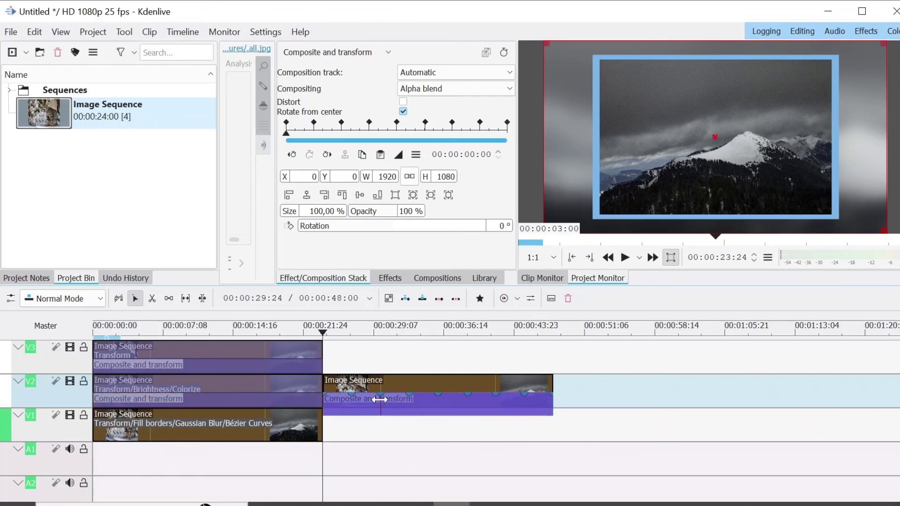